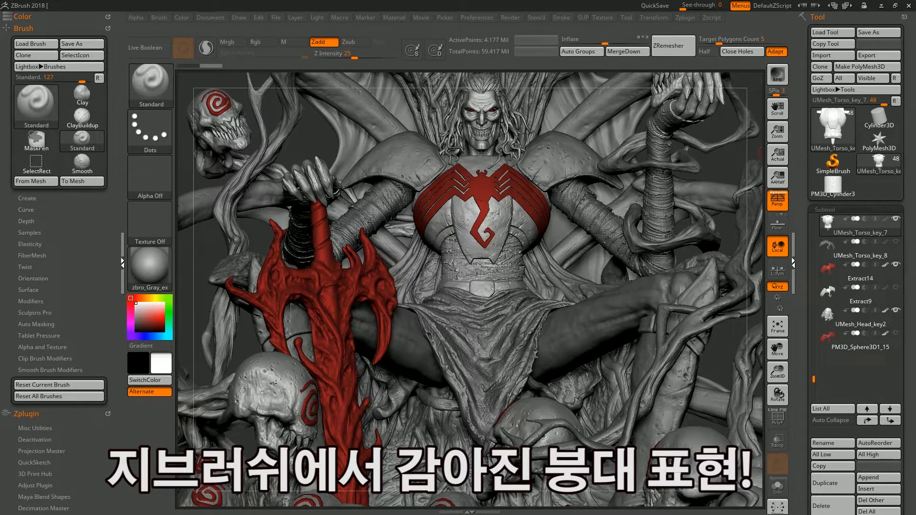
Isolate the bandage-wrapped arms subtool to examine its wrapping, and bring back the full figure
alt+click(656, 260)
key(alt+s)
alt+drag(616, 312, 593, 364)
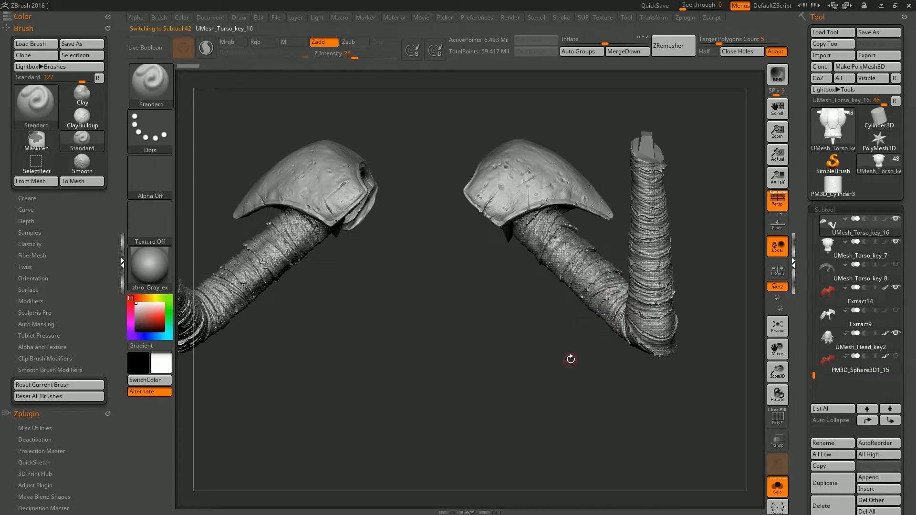
key(alt+s)
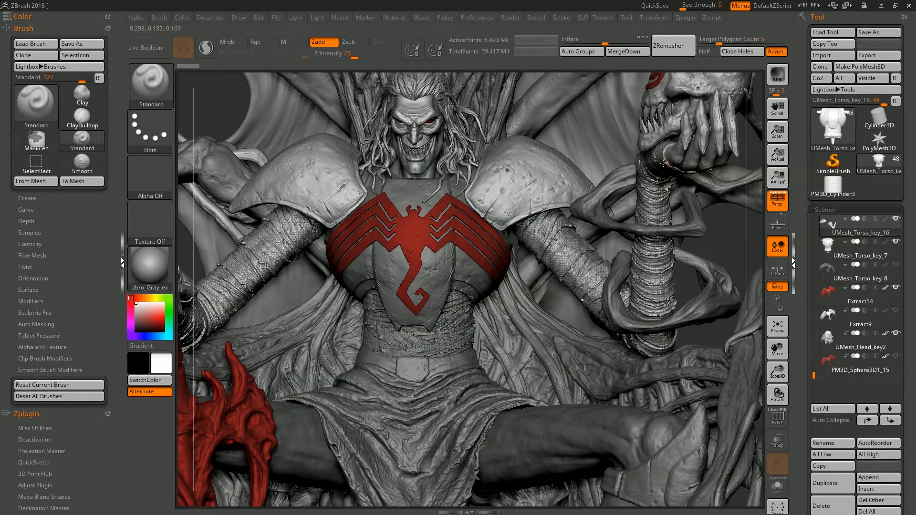
Isolate the hands subtool and examine the sculpted bandages around the palm and wrist
alt+click(663, 163)
key(alt+s)
drag(704, 274, 679, 328)
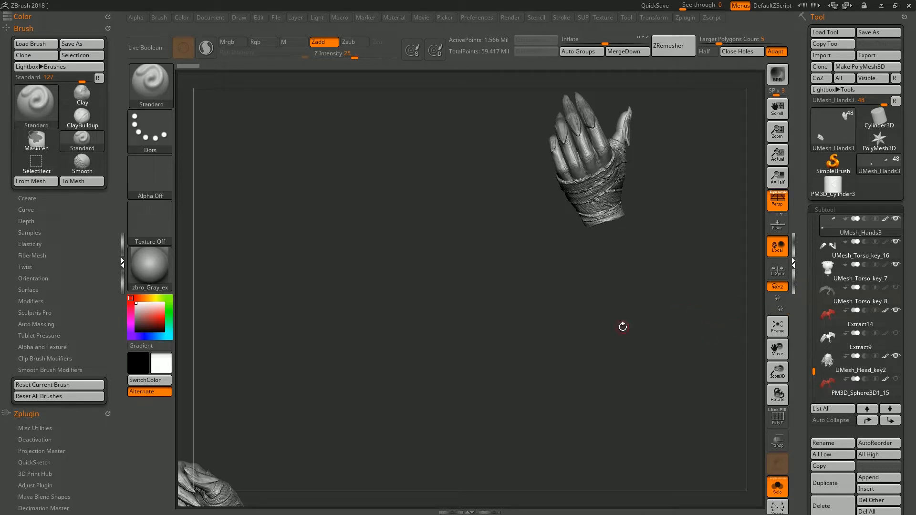
drag(623, 327, 662, 299)
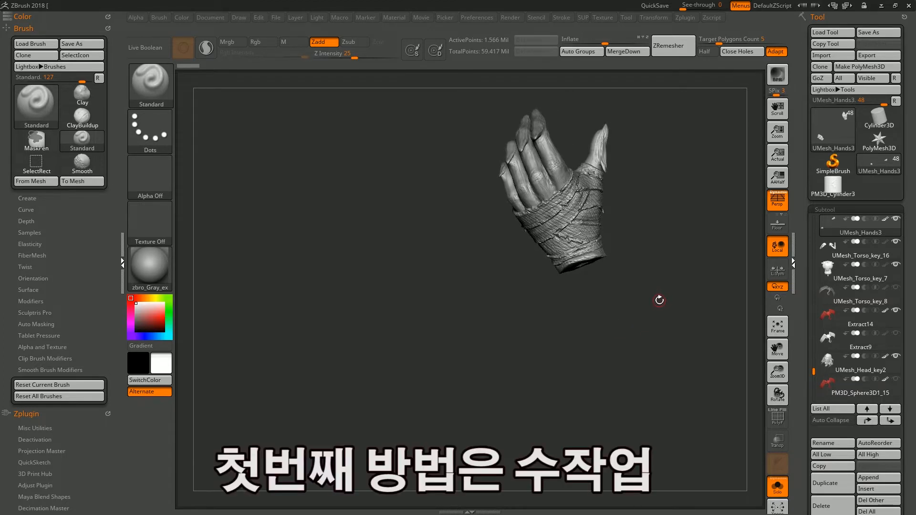
Switch to the Cylinder3D primitive, convert it to a polymesh, subdivide it and adjust the brush size
click(879, 119)
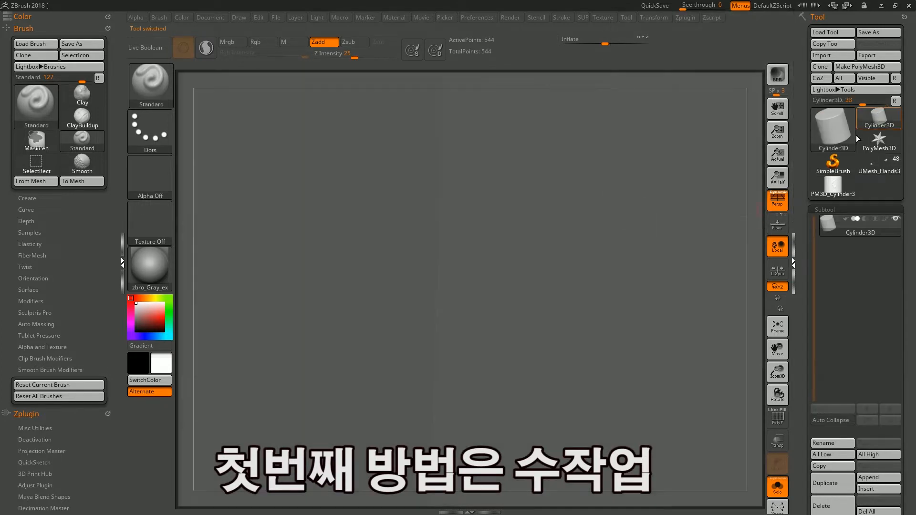
mouse_move(733, 246)
right_down()
mouse_move(728, 219)
mouse_move(679, 188)
mouse_move(660, 288)
mouse_move(640, 250)
right_up()
key(ctrl+d)
key(s)
key(s)
Sculpt a diagonal bandage edge with the Standard brush, plus shallow fold lines below and above it
mouse_move(604, 196)
mouse_down()
mouse_move(458, 303)
mouse_move(553, 219)
mouse_move(453, 306)
mouse_up()
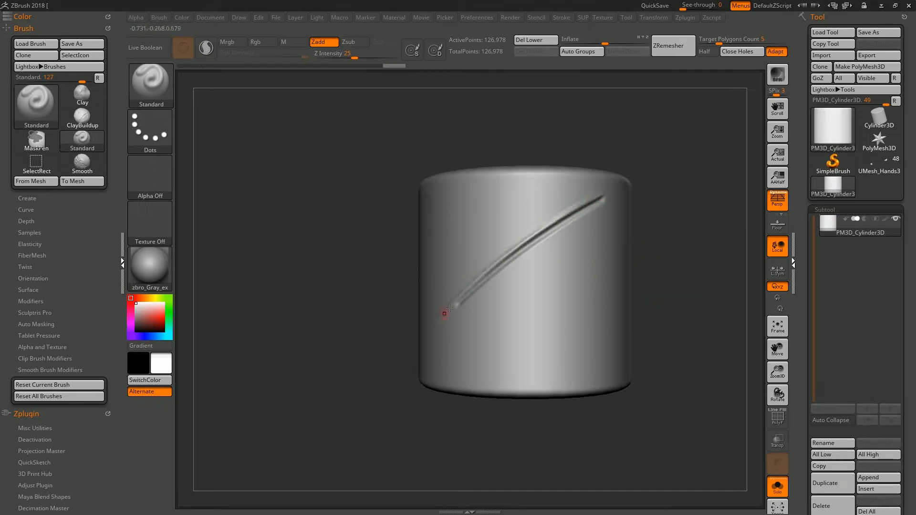
mouse_move(492, 278)
mouse_down()
mouse_move(628, 270)
mouse_move(622, 276)
mouse_up()
right_drag(705, 289, 669, 287)
drag(477, 296, 593, 317)
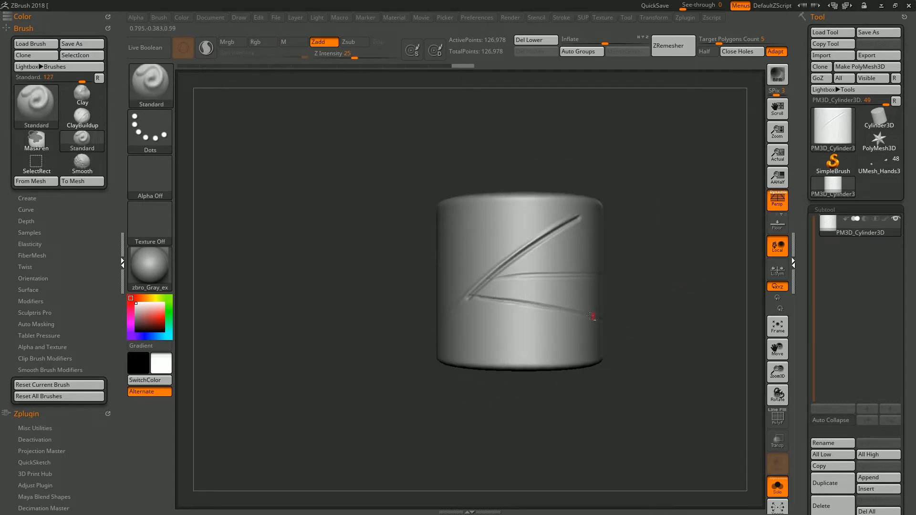
alt+drag(430, 236, 583, 197)
alt+drag(490, 266, 355, 357)
mouse_move(489, 279)
mouse_down()
mouse_move(573, 258)
mouse_move(475, 289)
mouse_up()
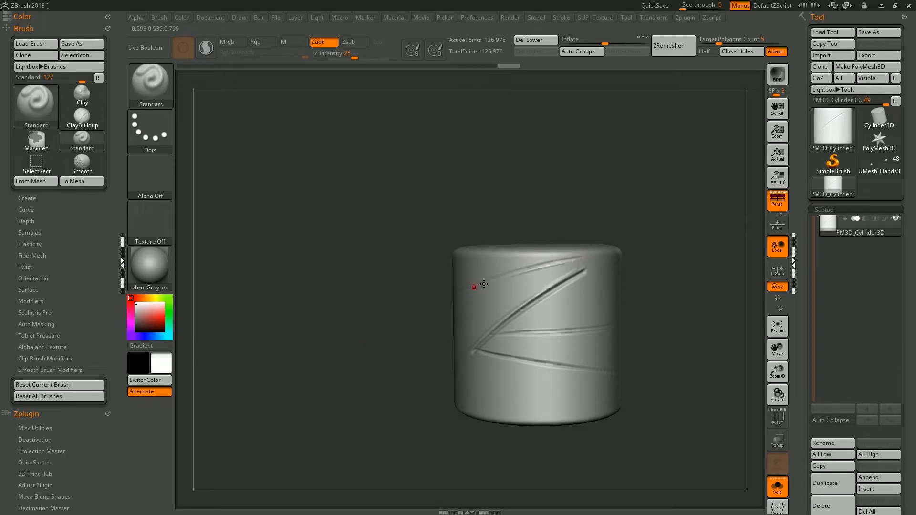
Stroke extra folds above the diagonal bandage edge with the ClayBuildup brush
key(b)
key(c)
key(b)
drag(580, 264, 482, 294)
alt+drag(655, 258, 654, 284)
Switch back to the Standard brush, drop one subdivision level and strengthen the diagonal bandage edge along its full length
key(b)
key(s)
key(t)
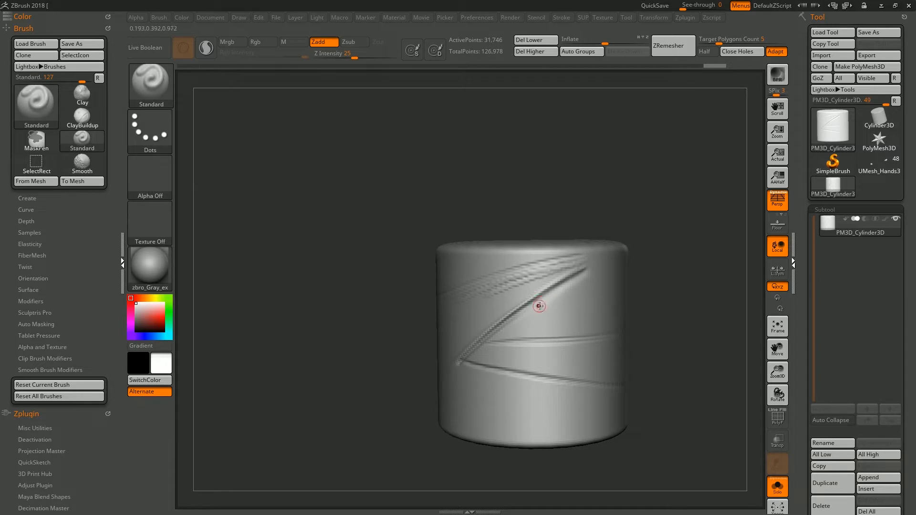
key(shift+d)
drag(559, 281, 527, 301)
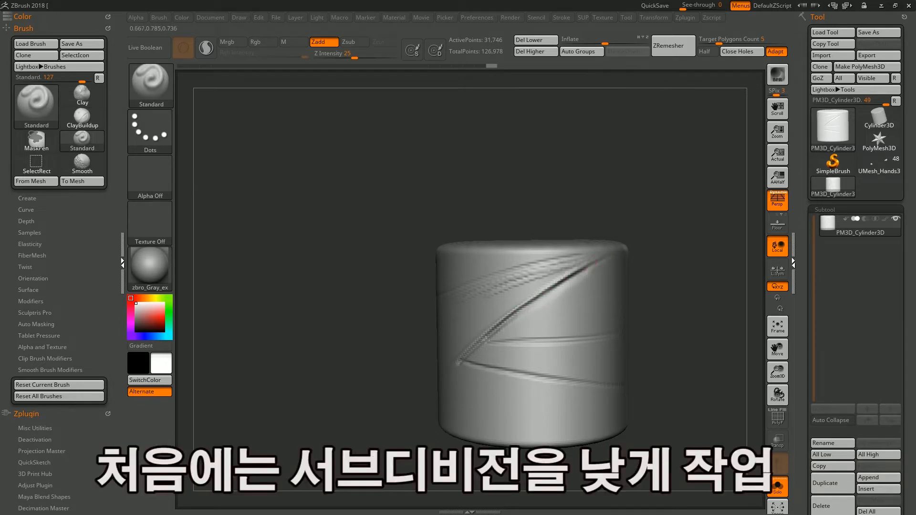
drag(651, 260, 672, 265)
drag(426, 373, 400, 410)
alt+drag(634, 345, 655, 314)
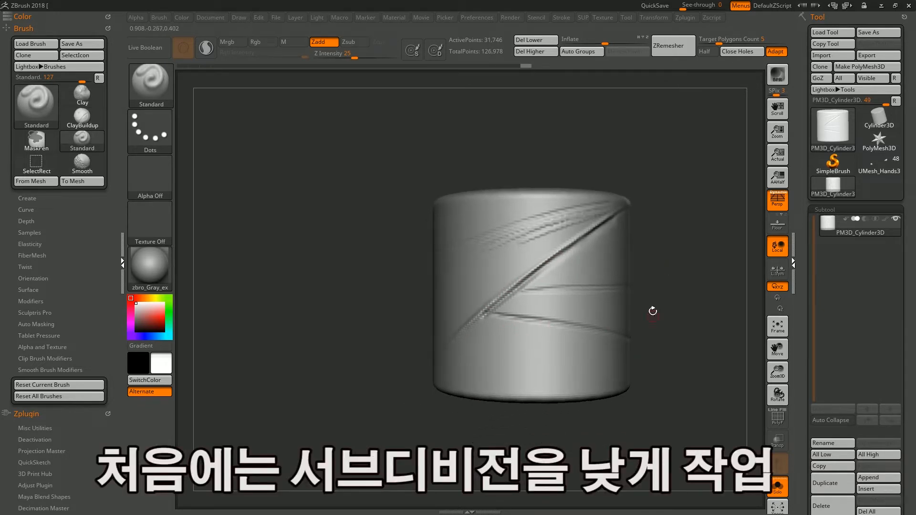
alt+drag(646, 272, 630, 283)
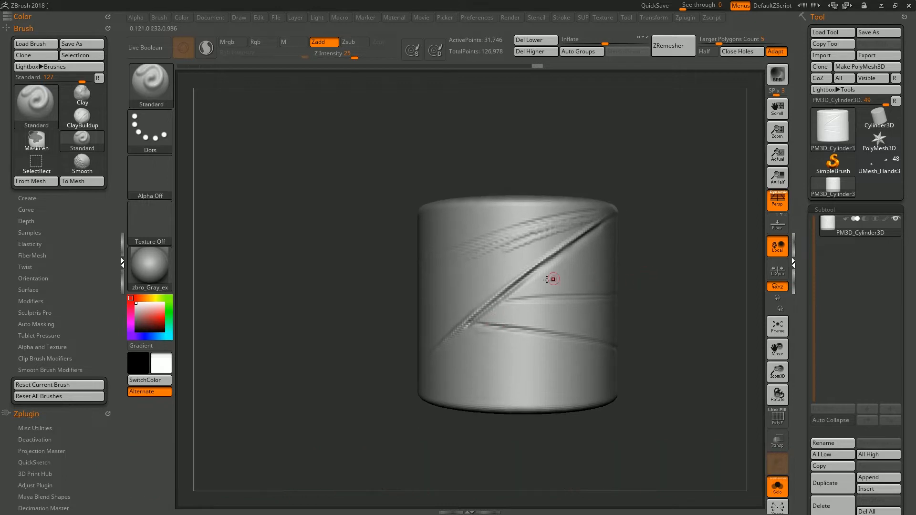
Smooth the lower end of the diagonal edge where the fold lines meet it
key(shift)
shift+drag(494, 310, 477, 324)
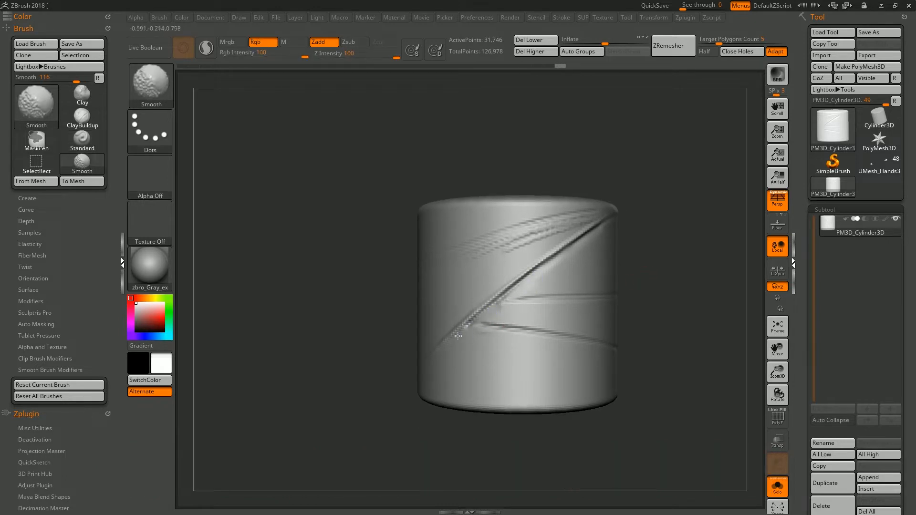
key(shift)
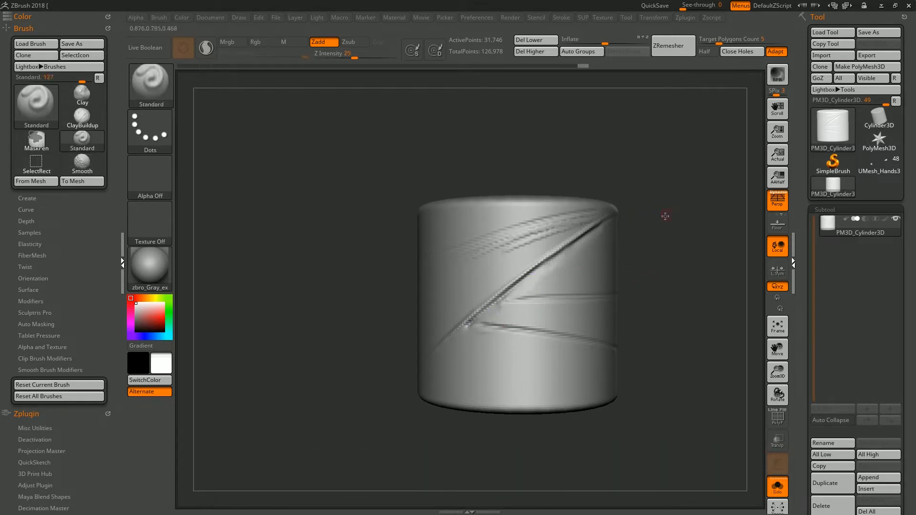
Strengthen the long fold lines running across the cylinder from the lower part of the diagonal edge
drag(667, 210, 702, 204)
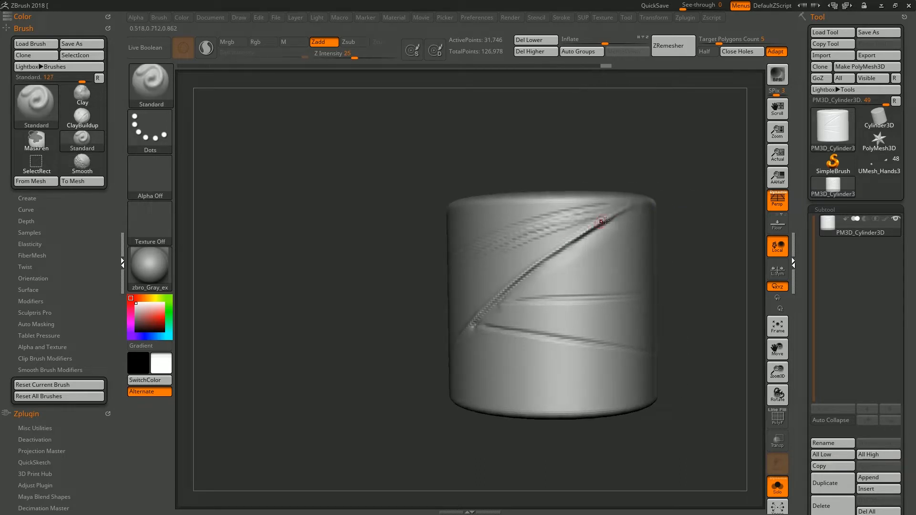
mouse_move(701, 231)
mouse_down()
mouse_move(551, 259)
mouse_move(510, 291)
mouse_move(609, 303)
mouse_move(685, 331)
mouse_move(642, 325)
mouse_up()
drag(523, 303, 622, 278)
drag(666, 245, 692, 251)
drag(541, 303, 619, 280)
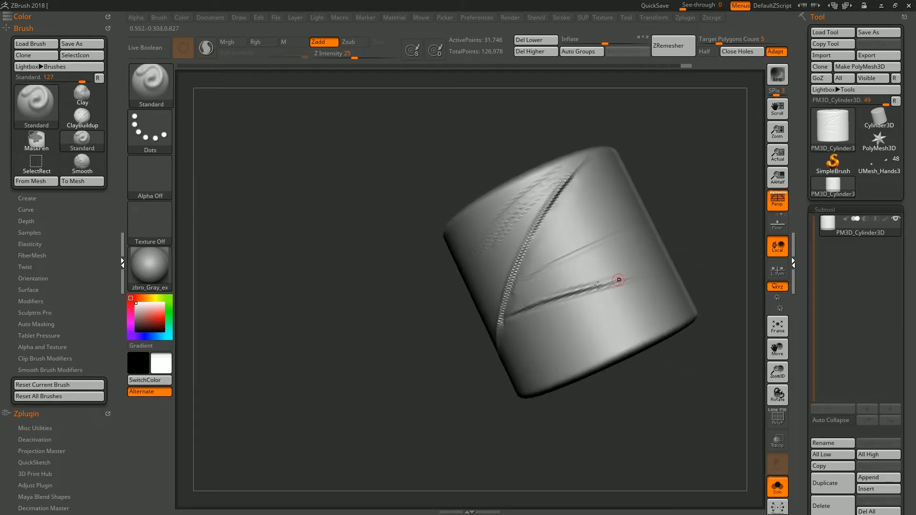
key(shift)
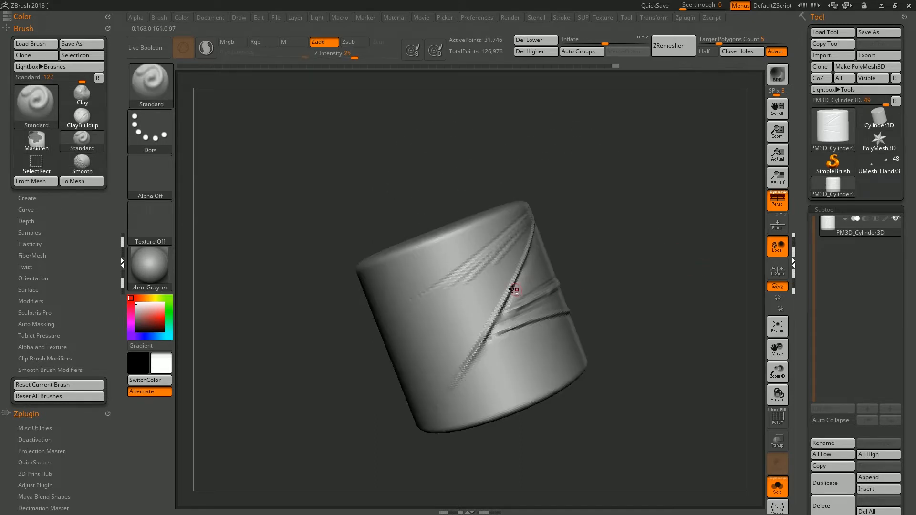
Sculpt a fan of overlapping wrinkles above the diagonal edge, converging toward its upper end
drag(472, 311, 510, 261)
mouse_move(563, 246)
mouse_down()
mouse_move(528, 239)
mouse_move(485, 255)
mouse_up()
drag(553, 203, 452, 271)
drag(625, 195, 649, 197)
drag(555, 202, 463, 279)
drag(518, 231, 480, 263)
drag(583, 196, 644, 186)
drag(563, 212, 510, 255)
mouse_move(630, 192)
mouse_down()
mouse_move(600, 203)
mouse_move(512, 274)
mouse_up()
drag(553, 213, 521, 240)
drag(604, 193, 647, 180)
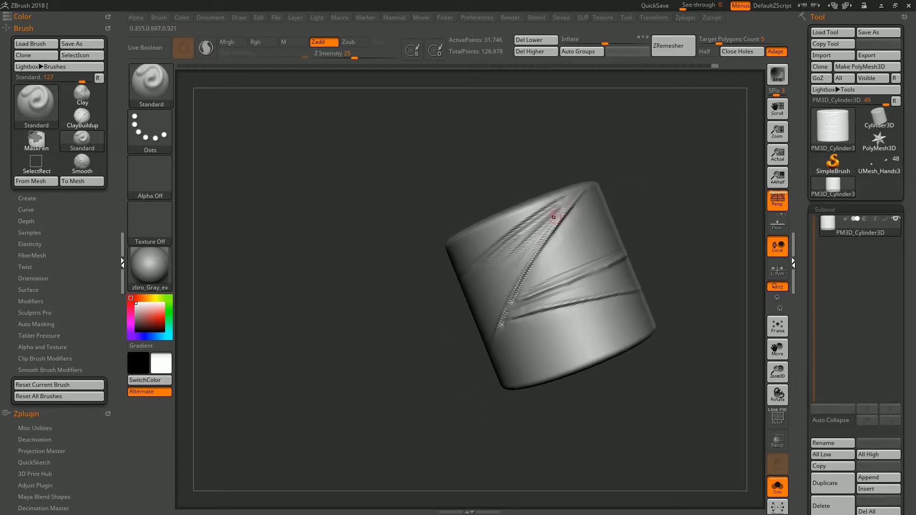
Refine the wrinkles along the upper side of the diagonal edge and soften their rough spots
drag(560, 204, 590, 184)
drag(519, 249, 541, 226)
key(shift)
drag(638, 184, 602, 195)
drag(528, 255, 488, 307)
mouse_move(524, 261)
mouse_down()
mouse_move(502, 296)
mouse_move(515, 258)
mouse_up()
key(shift)
click(496, 256)
Add raised and recessed wrinkles below the diagonal edge, running outward above the long fold lines
drag(636, 202, 570, 225)
mouse_move(553, 257)
mouse_down()
mouse_move(591, 233)
mouse_move(579, 232)
mouse_up()
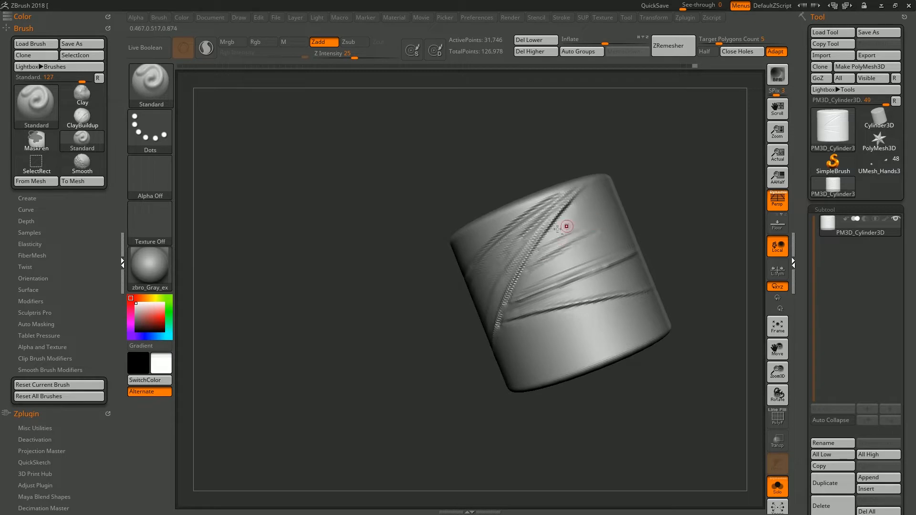
mouse_move(643, 197)
alt+mouse_down()
mouse_move(612, 220)
mouse_move(638, 230)
alt+mouse_up()
drag(510, 271, 555, 250)
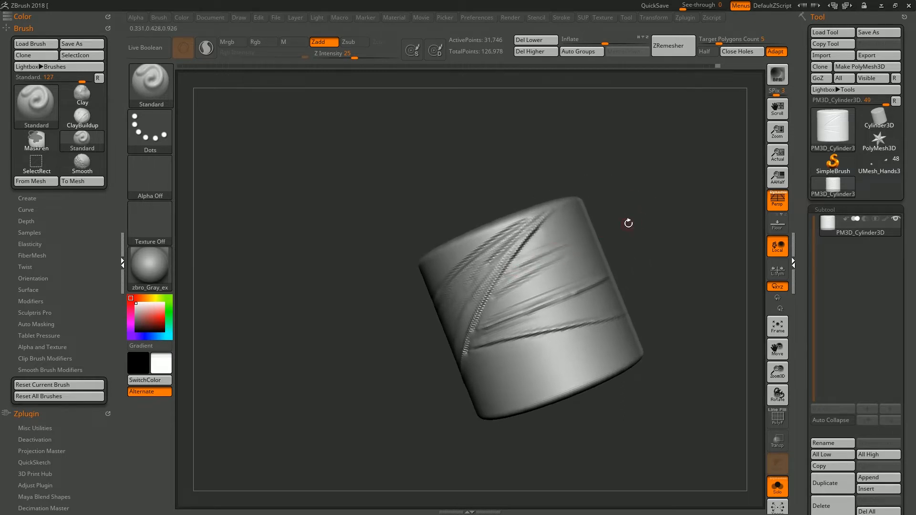
drag(502, 290, 556, 259)
drag(640, 235, 620, 239)
drag(517, 281, 568, 255)
mouse_move(521, 281)
alt+mouse_down()
mouse_move(580, 254)
mouse_move(569, 259)
alt+mouse_up()
mouse_move(661, 238)
mouse_down()
mouse_move(673, 244)
mouse_move(657, 249)
mouse_move(612, 226)
mouse_up()
Go to the highest subdivision level and cut fine creases beside the diagonal edge with the DamStandard brush
key(b)
key(d)
key(s)
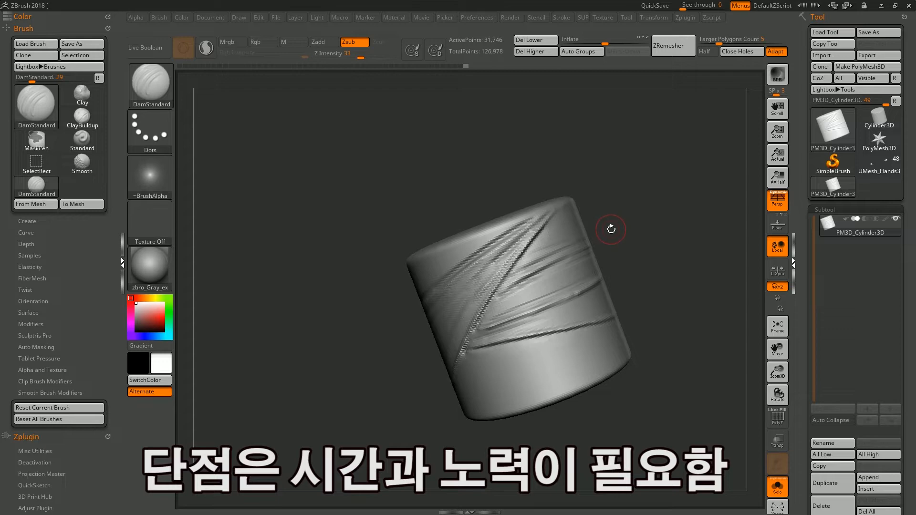
drag(620, 253, 632, 248)
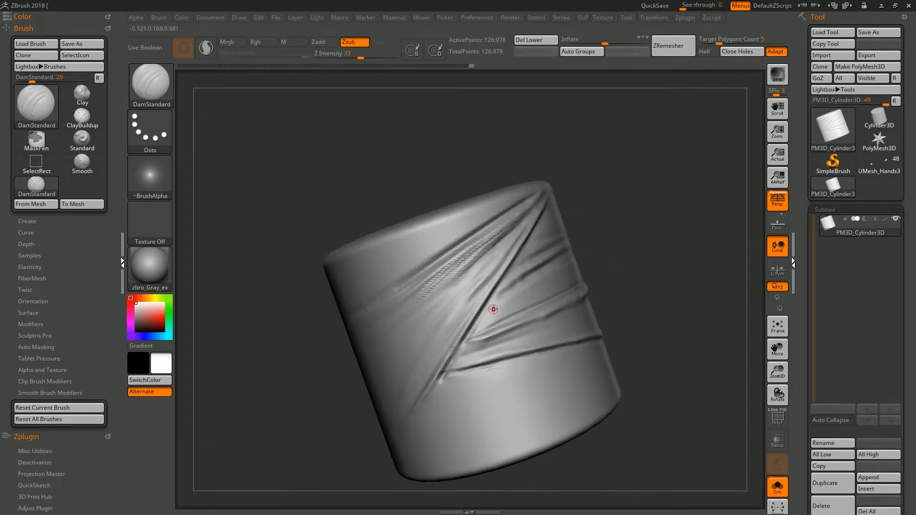
drag(492, 306, 498, 302)
drag(630, 229, 615, 228)
Raise thin DamStandard ridges between the creases that branch off the middle of the diagonal edge
alt+drag(487, 305, 501, 297)
drag(639, 212, 616, 215)
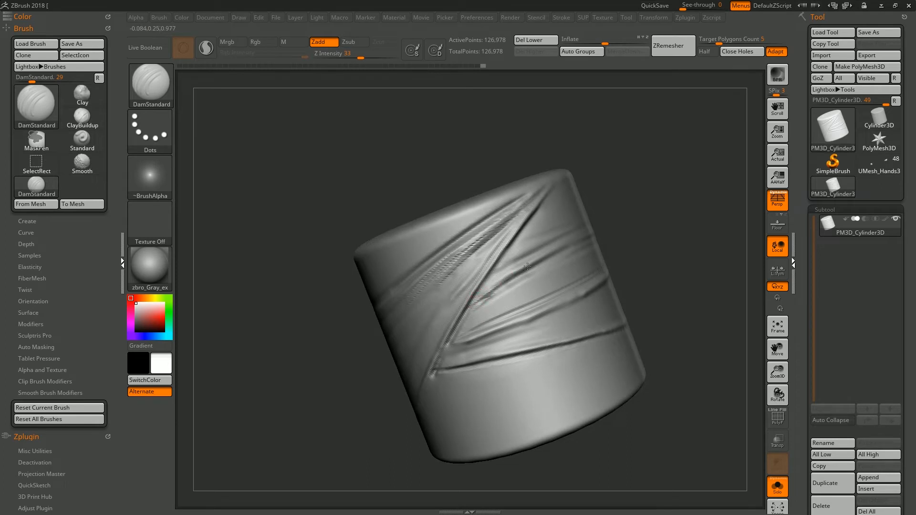
alt+drag(480, 301, 516, 274)
alt+drag(458, 322, 528, 268)
mouse_move(605, 234)
mouse_down()
mouse_move(568, 241)
mouse_move(600, 229)
mouse_up()
key(shift)
drag(483, 295, 524, 275)
alt+drag(485, 302, 544, 274)
Switch to the Standard brush and add a soft fold between the creases below the diagonal edge
key(b)
key(s)
key(t)
drag(498, 308, 567, 273)
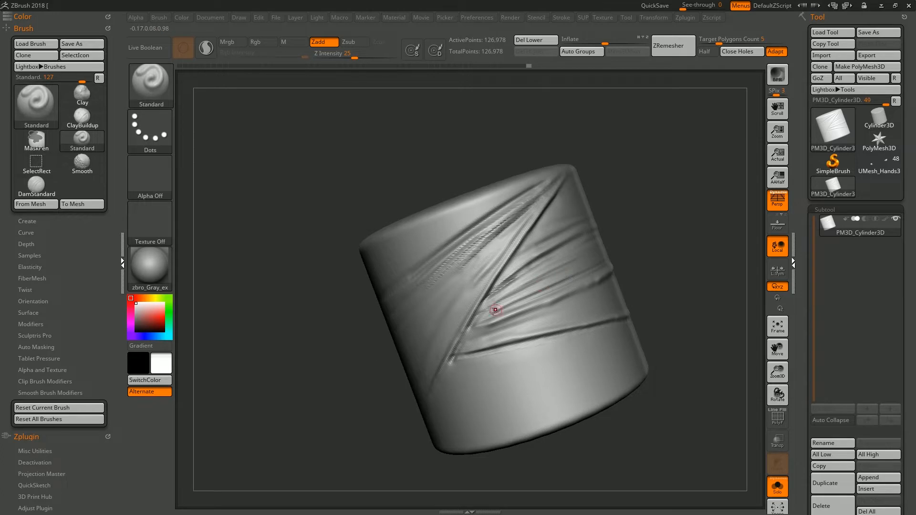
Switch back to the character's hands and examine the hand-sculpted bandages from several angles
click(875, 169)
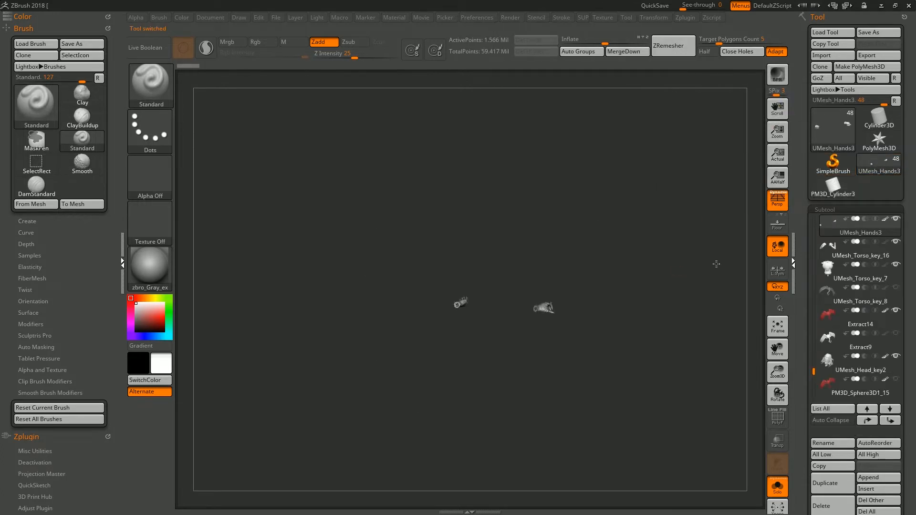
drag(703, 246, 677, 316)
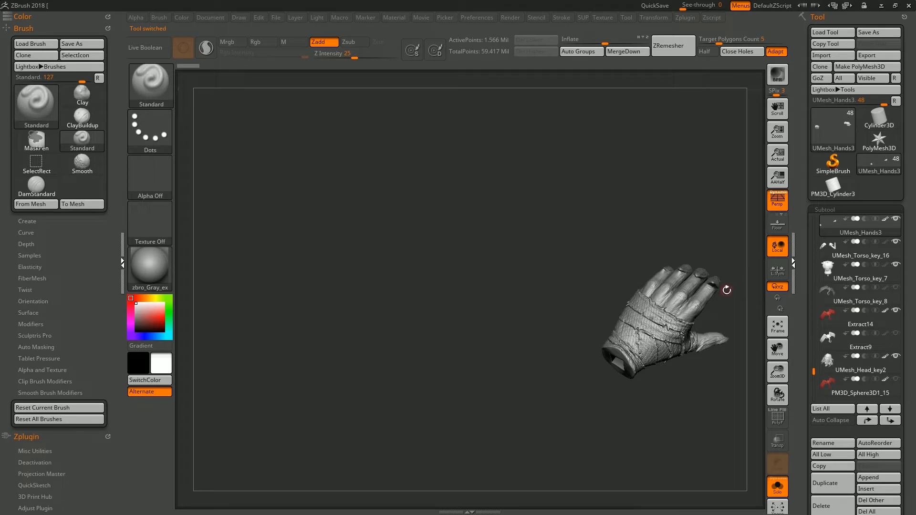
drag(729, 307, 616, 238)
drag(708, 266, 678, 298)
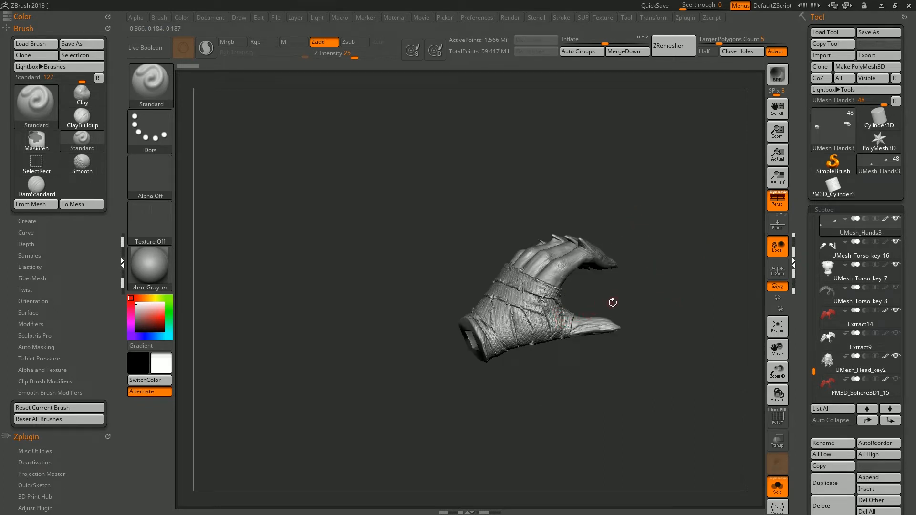
drag(622, 293, 678, 260)
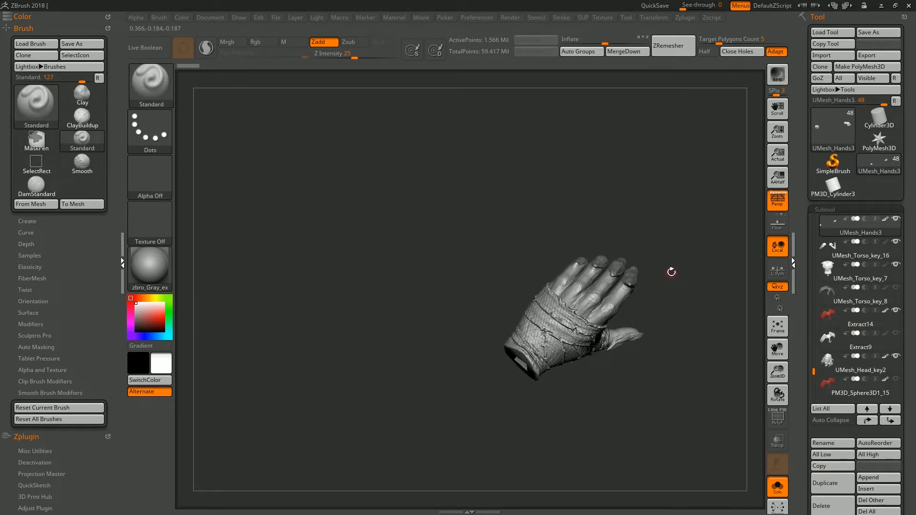
Select the UMesh_Torso_key_16 subtool and examine the wrapping along the whole arm
click(859, 249)
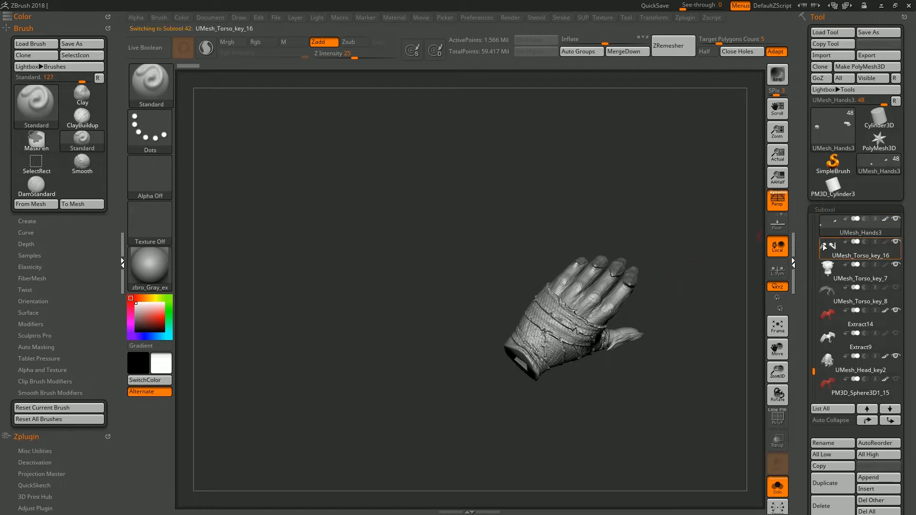
mouse_move(654, 322)
mouse_down()
mouse_move(673, 298)
mouse_move(663, 329)
mouse_move(646, 331)
mouse_move(659, 317)
mouse_up()
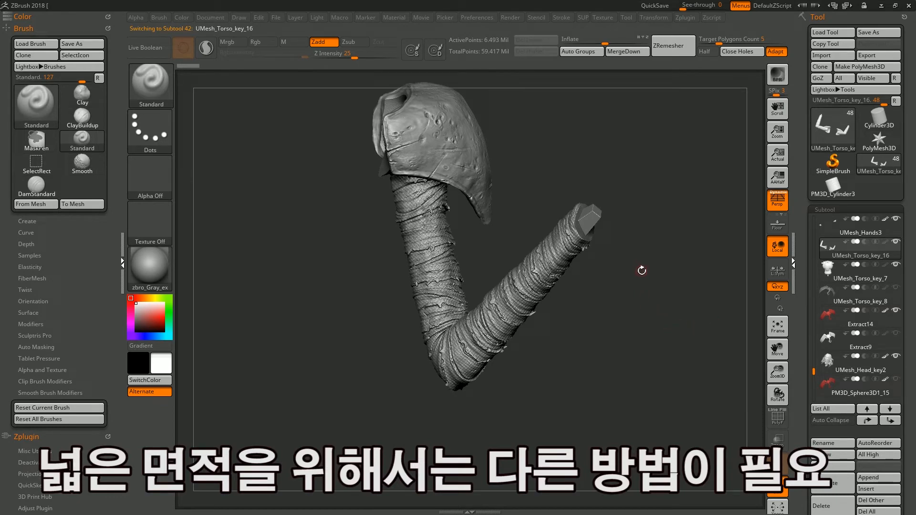
drag(642, 277, 651, 333)
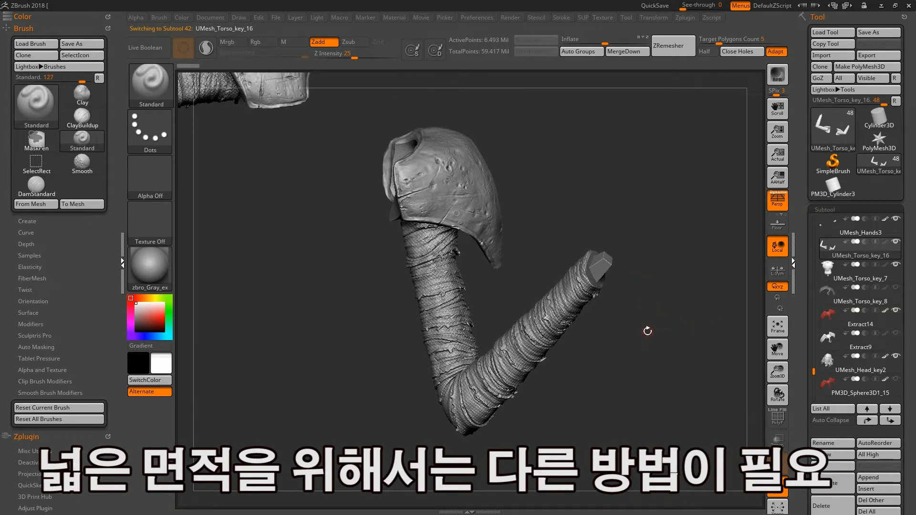
Switch to the sculpted PM3D_Cylinder3D tool, frame it in view and turn on the polyframe display
mouse_move(834, 188)
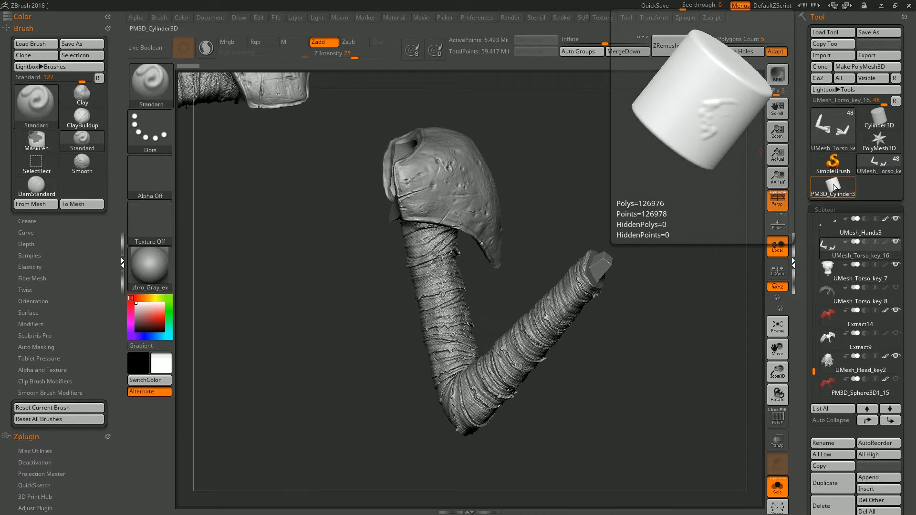
click(835, 187)
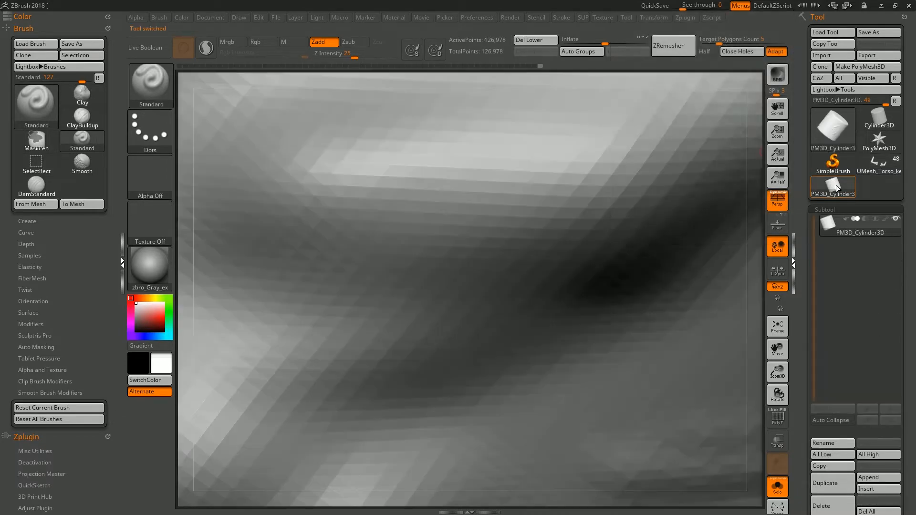
drag(758, 225, 650, 245)
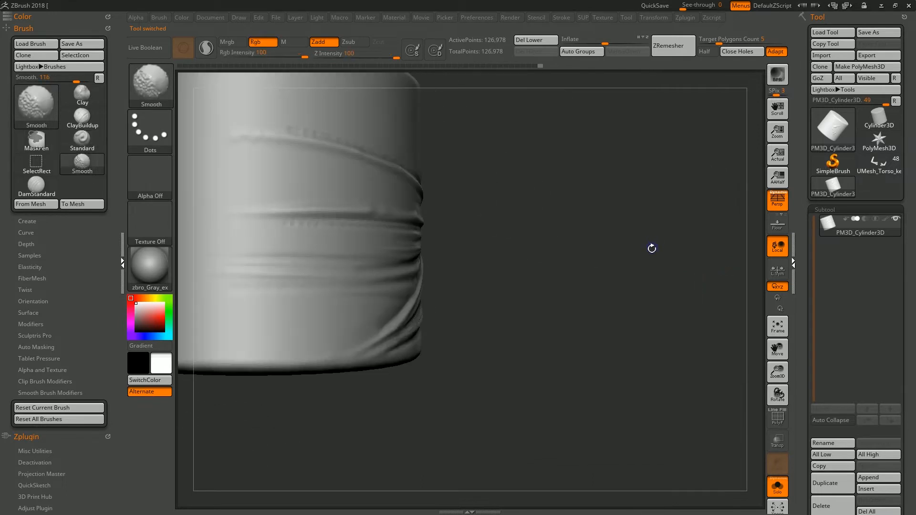
key(f)
key(alt+w)
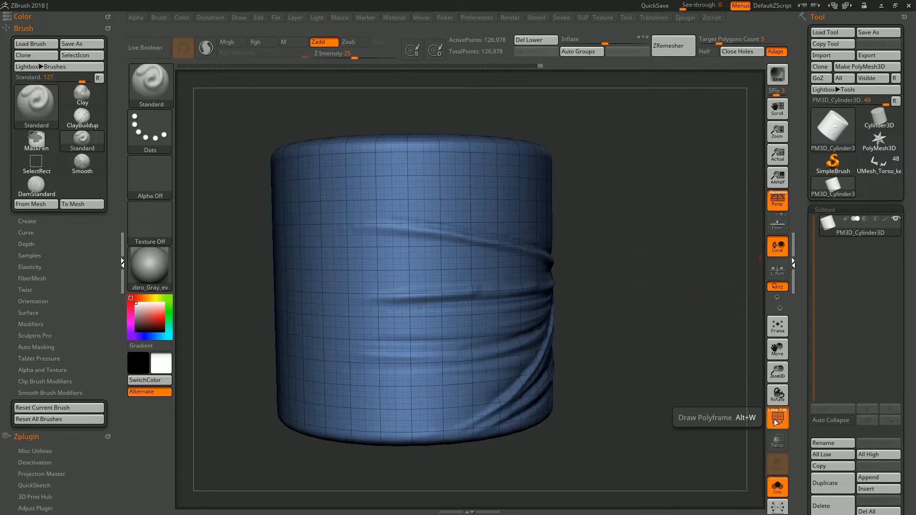
Turn off the polyframe display and choose the SliceCurve brush
click(776, 422)
click(776, 422)
click(776, 421)
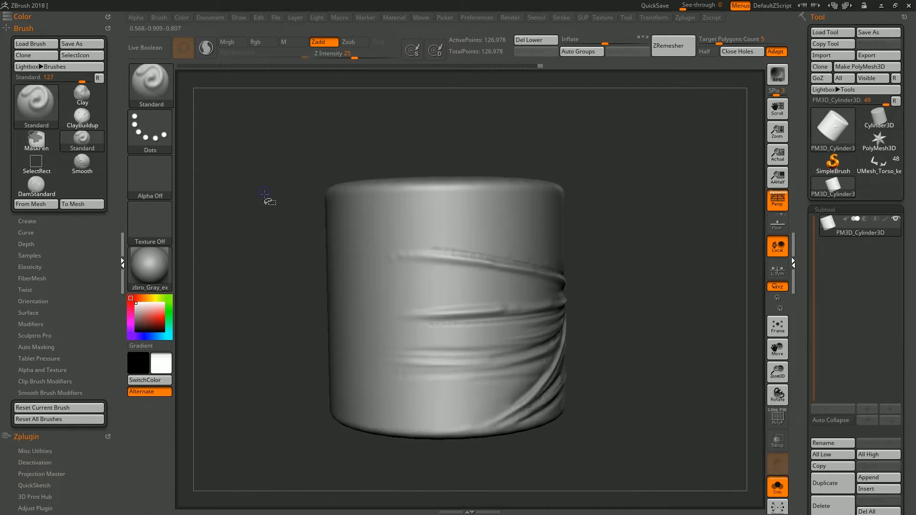
key(ctrl+shift)
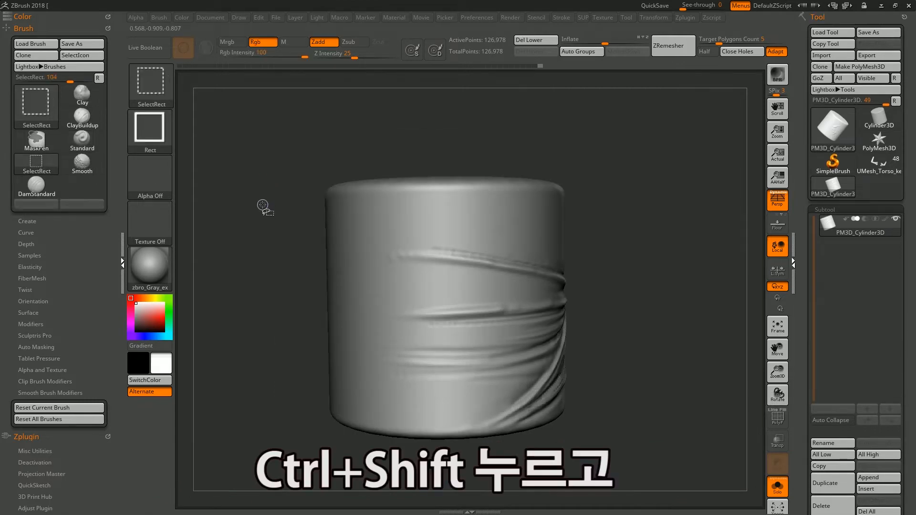
click(151, 84)
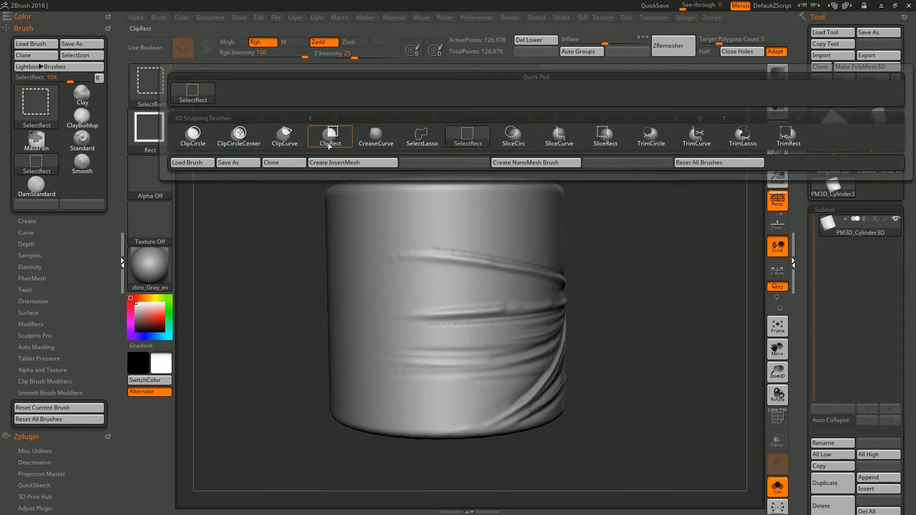
click(559, 134)
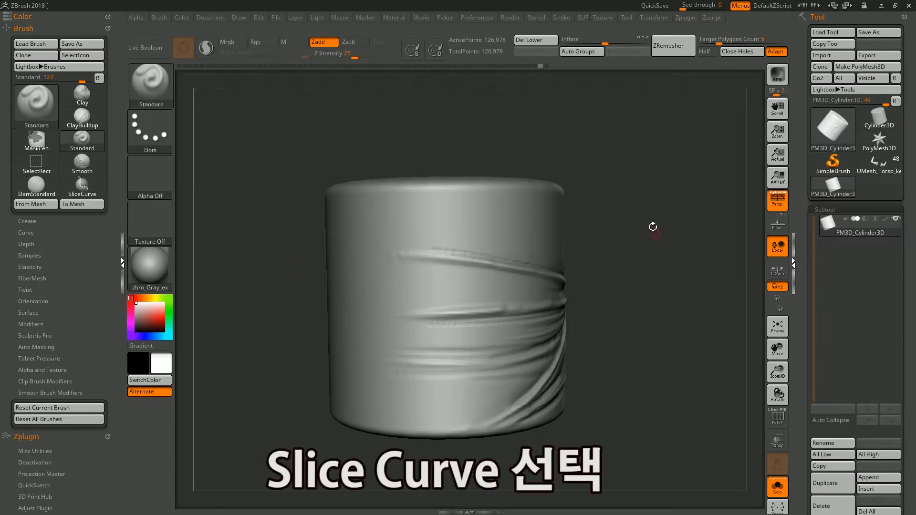
Delete the lower subdivision levels, then slice the cylinder along a slightly slanted line below its top edge and show the polygroups
click(552, 42)
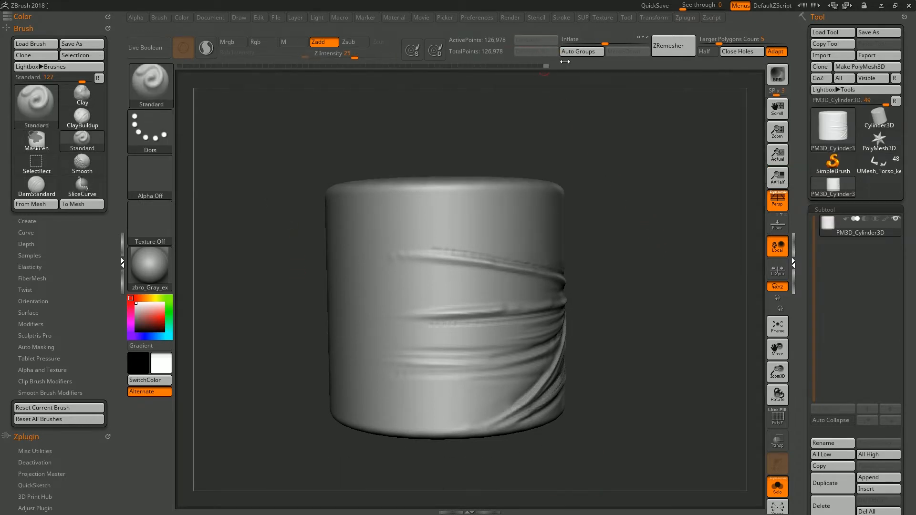
ctrl+shift+drag(273, 203, 645, 235)
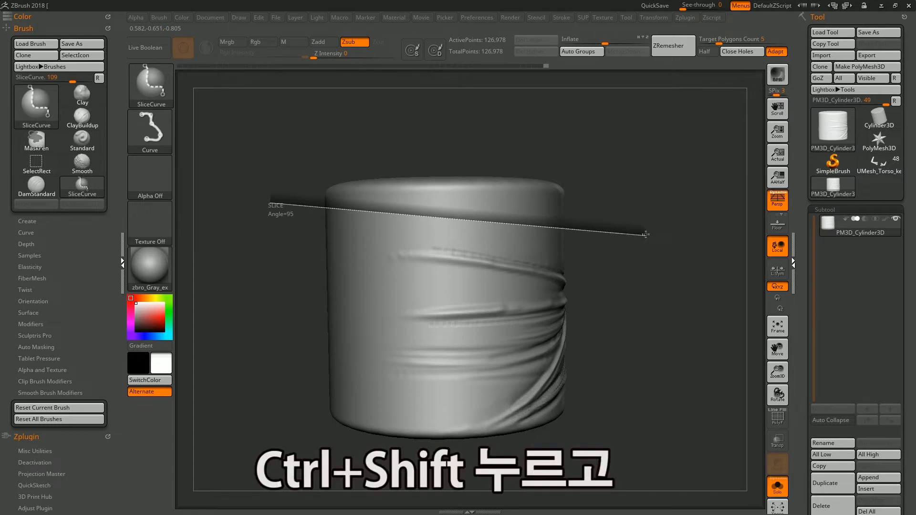
ctrl+shift+drag(644, 237, 634, 218)
mouse_move(630, 229)
mouse_down()
mouse_move(630, 262)
mouse_move(630, 206)
mouse_up()
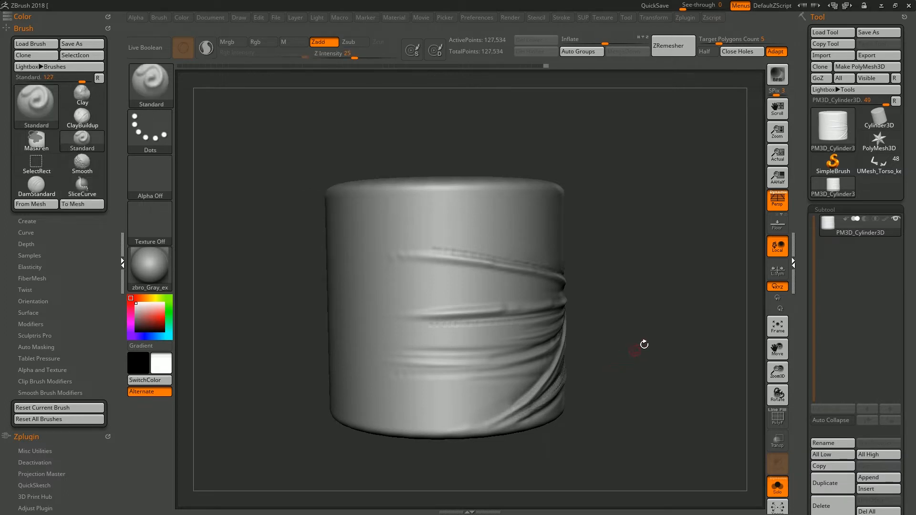
key(shift+f)
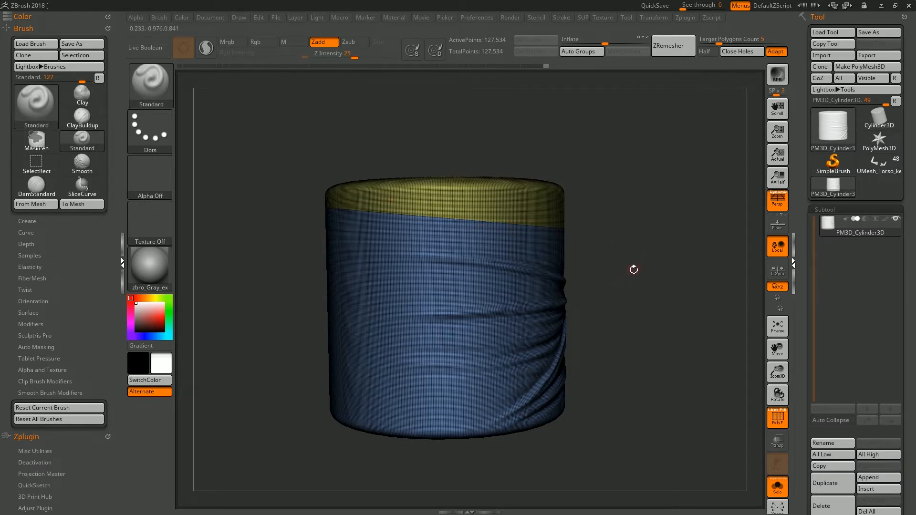
Slice the cylinder with several more crossing slanted lines down its height to divide it into bandage-like polygroups
key(ctrl+shift)
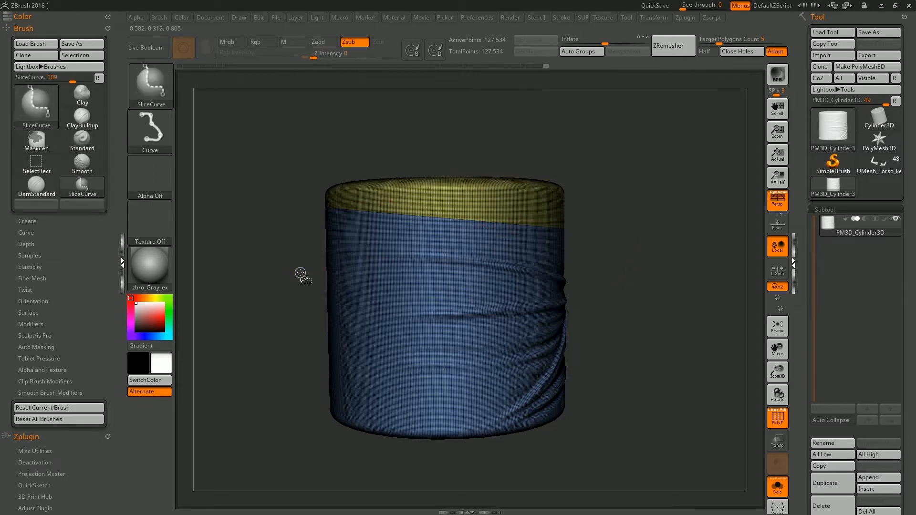
ctrl+shift+drag(290, 277, 675, 184)
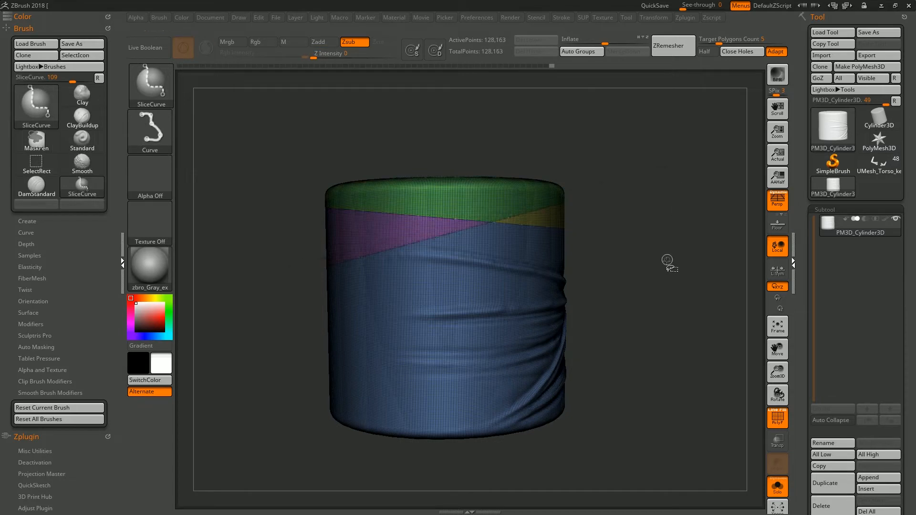
drag(662, 270, 651, 275)
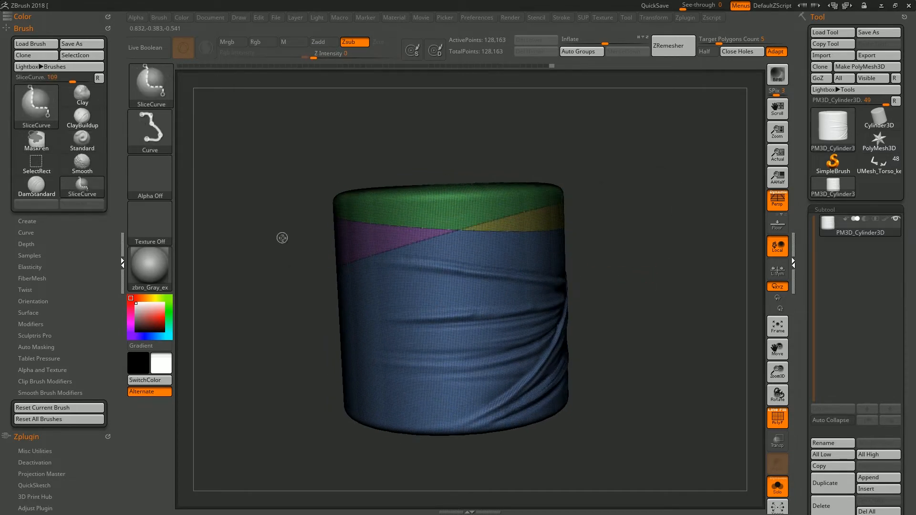
ctrl+shift+drag(284, 240, 635, 269)
mouse_move(310, 311)
ctrl+shift+mouse_down()
mouse_move(662, 338)
mouse_move(522, 325)
mouse_move(317, 363)
mouse_move(647, 336)
ctrl+shift+mouse_up()
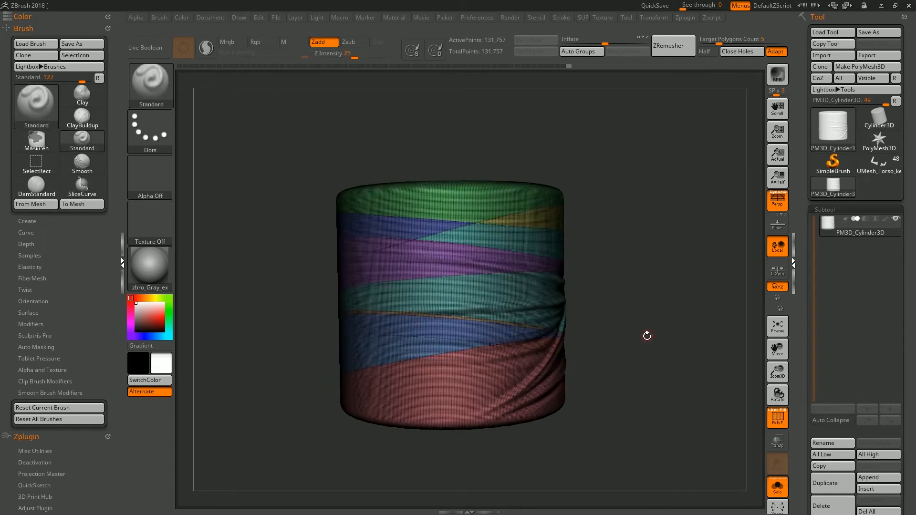
key(shift+f)
key(shift+f)
key(shift+f)
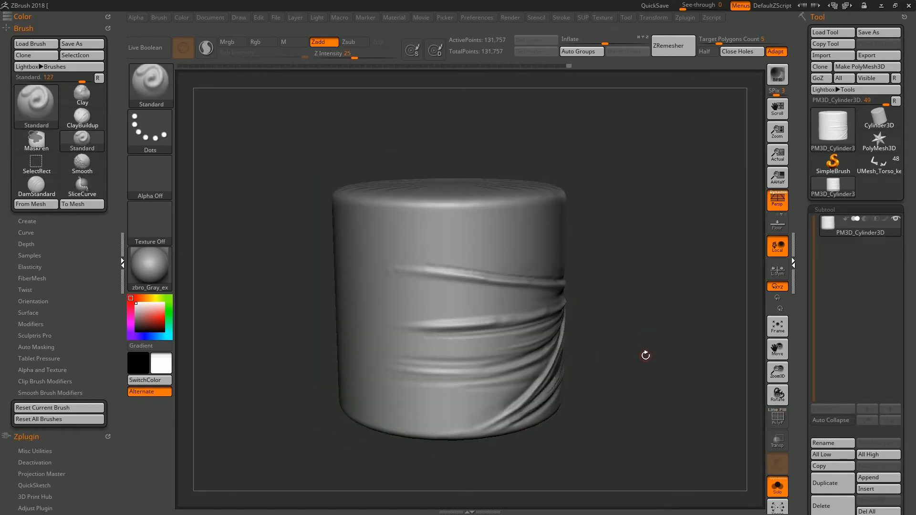
Activate the transform gizmo and mask every polygroup except the green top band
key(w)
key(shift+f)
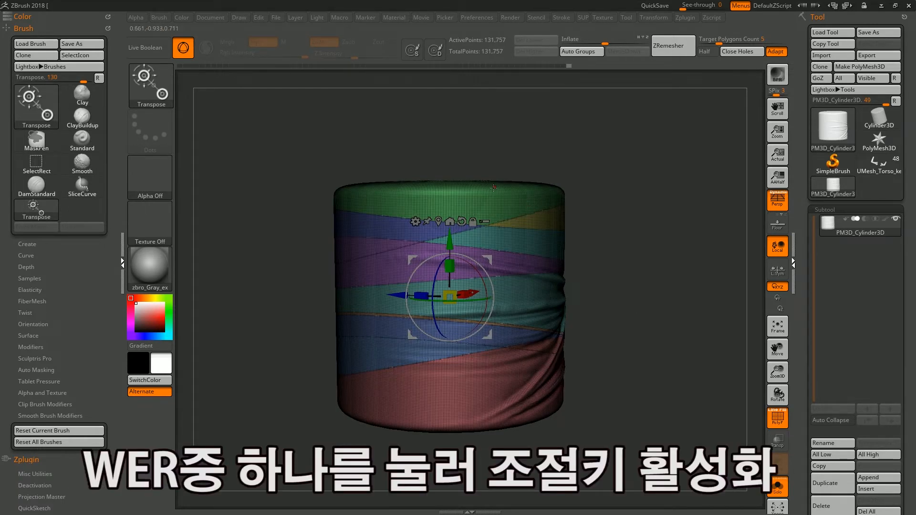
ctrl+click(494, 200)
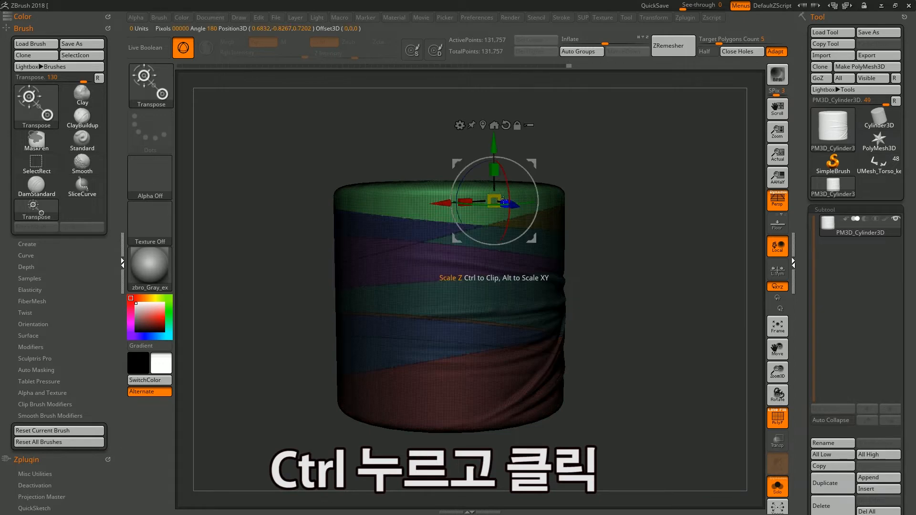
key(shift+f)
key(q)
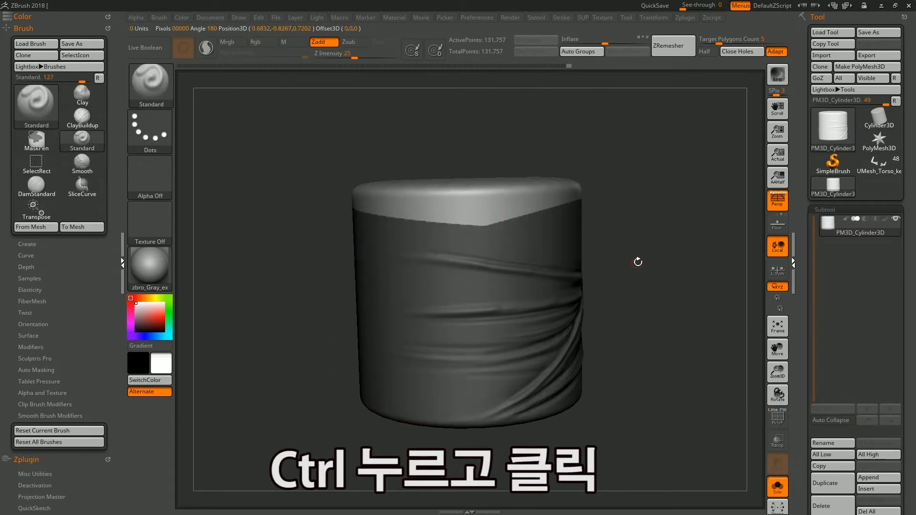
Scale the unmasked top band up slightly in all directions, raise it a little, and clear the mask
alt+drag(630, 277, 631, 297)
key(shift+f)
key(shift+f)
key(w)
drag(608, 265, 625, 288)
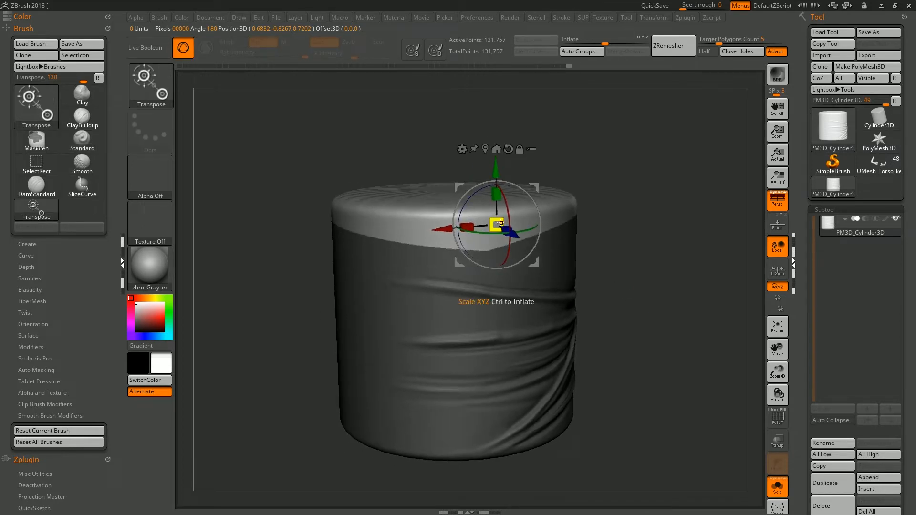
drag(502, 223, 508, 218)
drag(496, 167, 496, 163)
key(q)
ctrl+drag(621, 296, 639, 316)
mouse_move(626, 311)
mouse_down()
mouse_move(654, 312)
mouse_move(651, 327)
mouse_move(640, 319)
mouse_up()
key(shift+f)
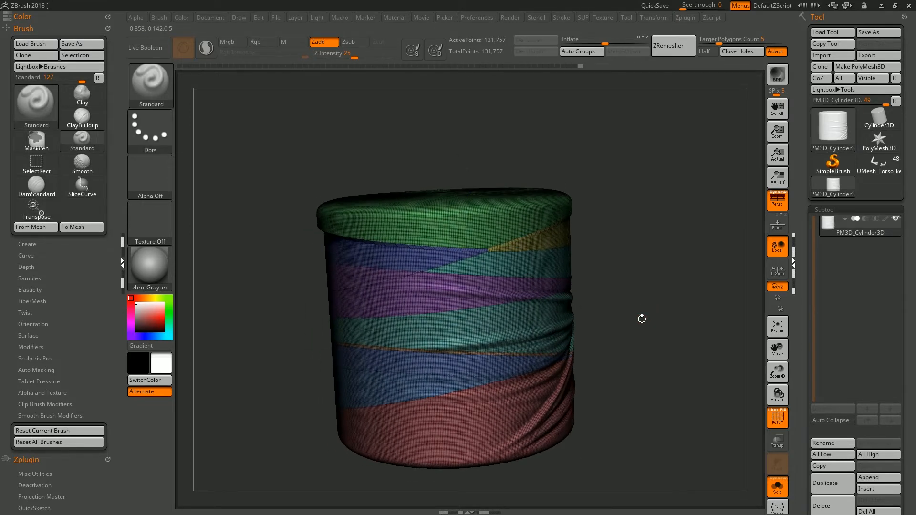
Undo the last Z scaling of the top band and reposition the gizmo's pivot at the centre of the band
key(w)
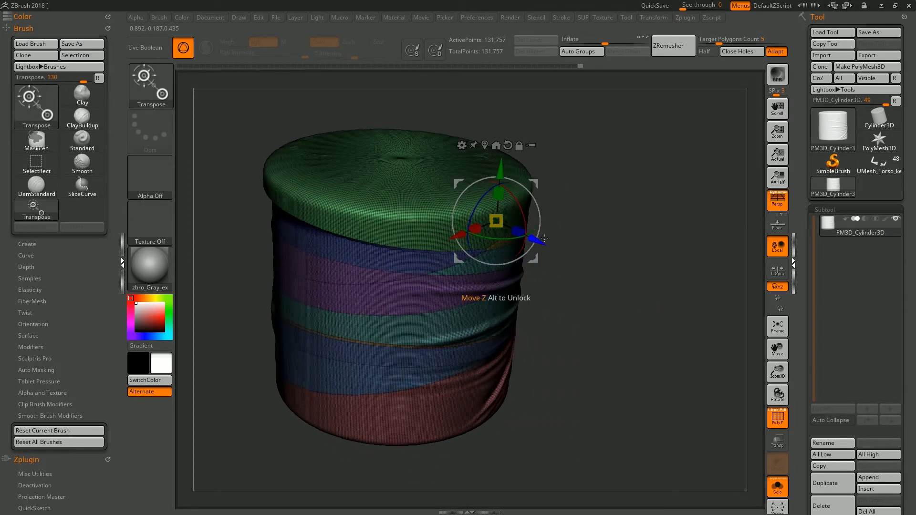
drag(518, 232, 524, 234)
key(ctrl+z)
click(485, 146)
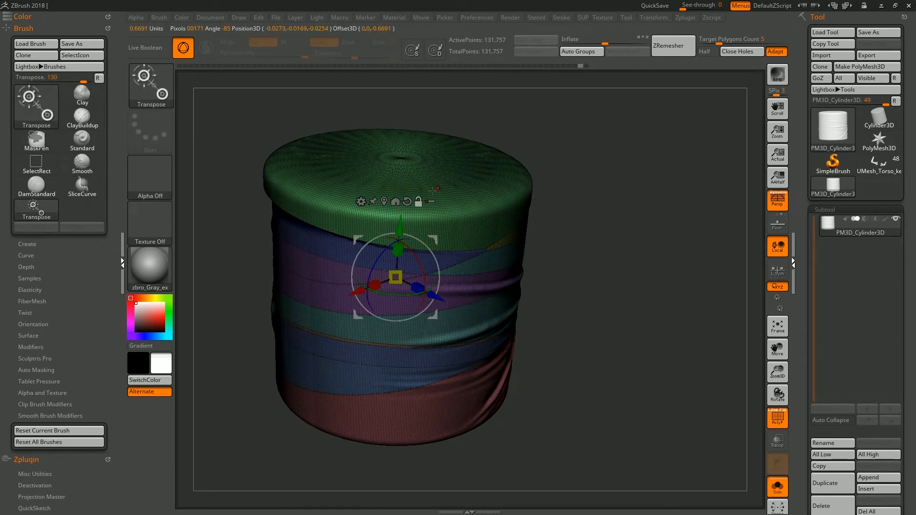
alt+drag(400, 227, 405, 120)
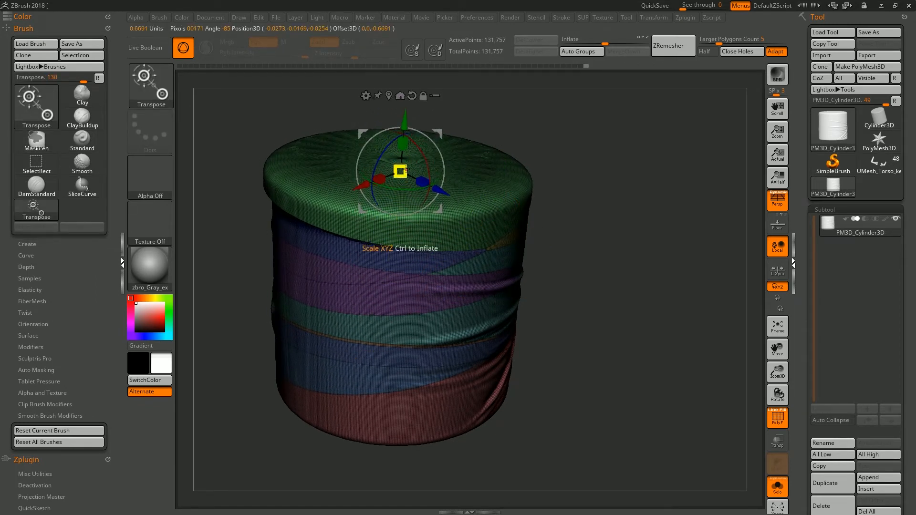
drag(586, 202, 585, 193)
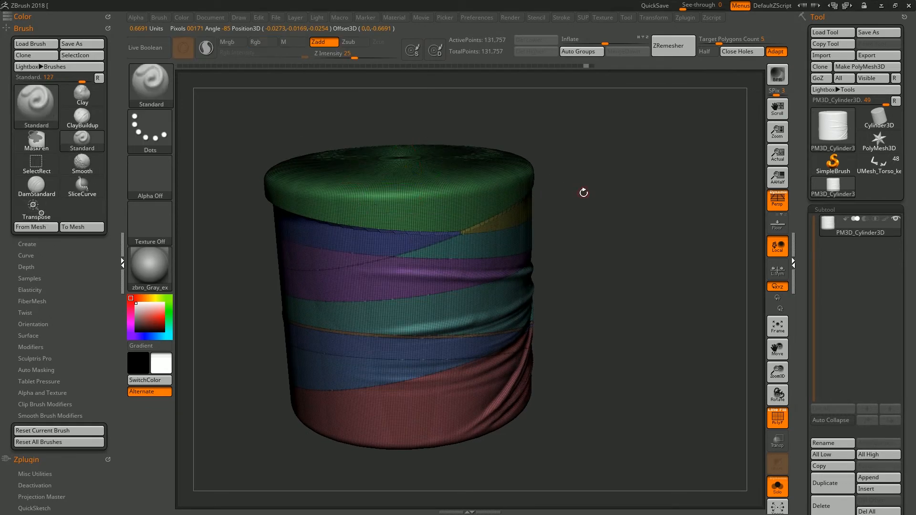
key(shift+f)
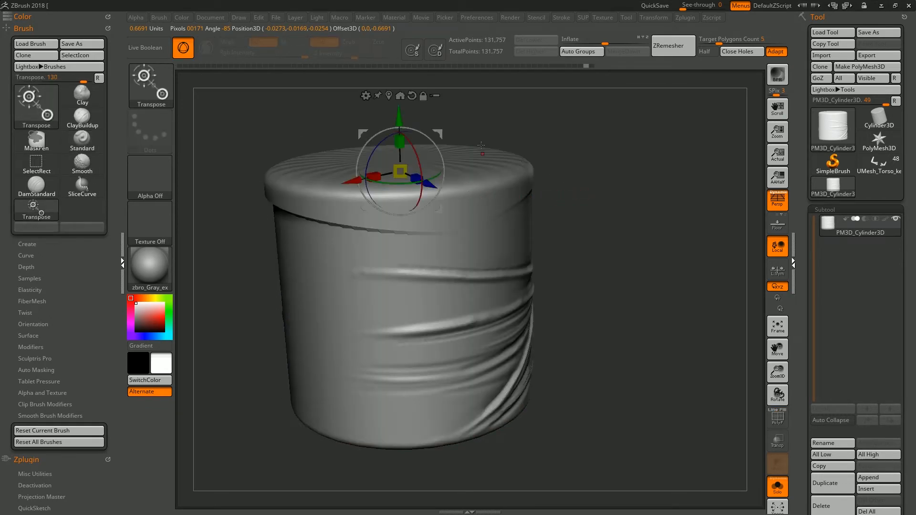
Isolate the top band with a mask again, centre the gizmo on the unmasked mesh, and stretch the band along Z
drag(478, 200, 496, 180)
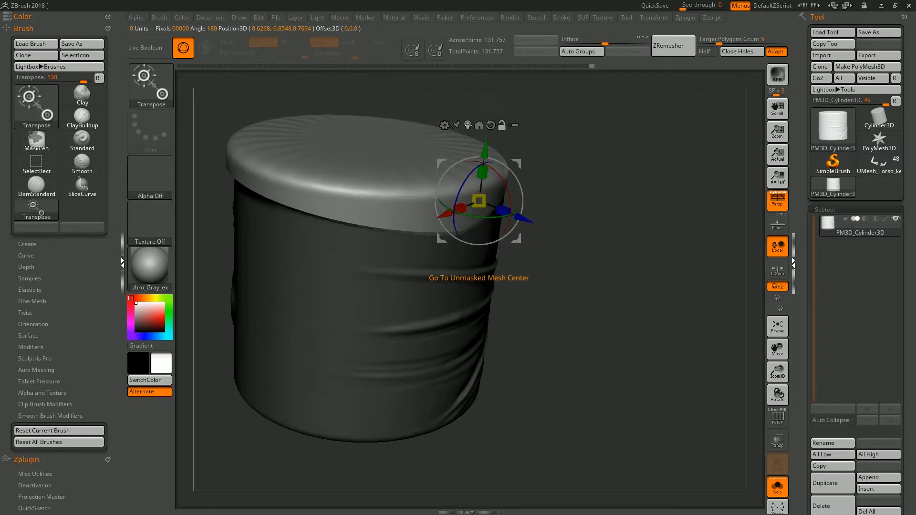
click(468, 125)
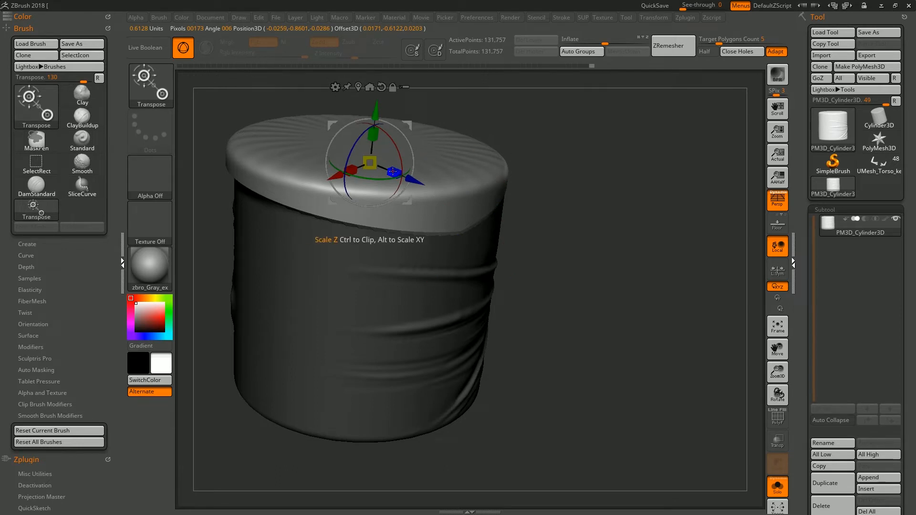
drag(393, 171, 398, 172)
key(q)
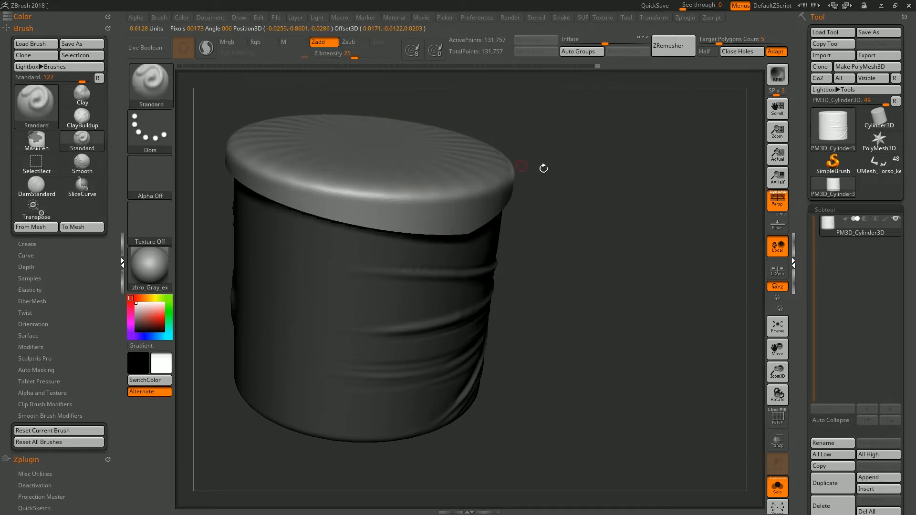
mouse_move(616, 192)
mouse_down()
mouse_move(593, 180)
mouse_move(603, 199)
mouse_move(587, 211)
mouse_move(597, 245)
mouse_move(643, 267)
mouse_up()
key(shift+f)
key(shift+f)
drag(590, 218, 627, 193)
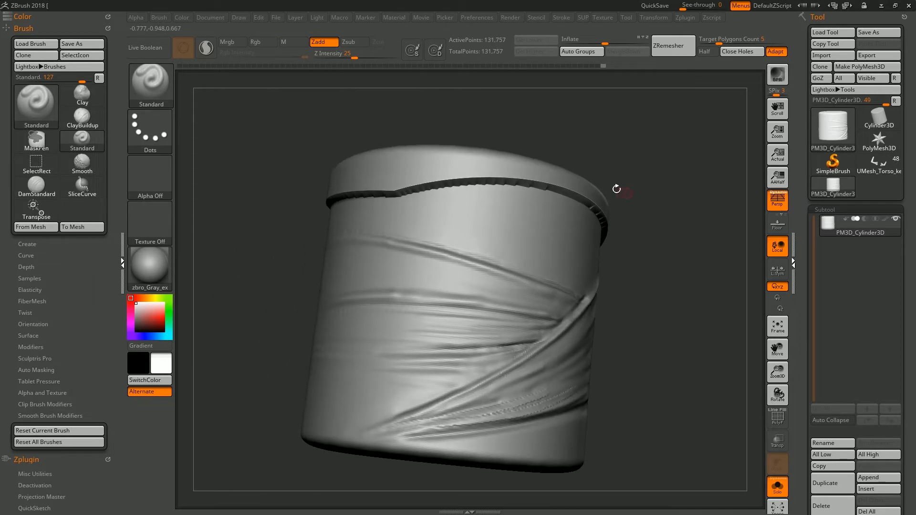
Subdivide the cylinder and sculpt along the lower edge of the raised top band with the Standard brush
key(ctrl+d)
key(s)
drag(415, 184, 423, 184)
drag(411, 182, 504, 170)
drag(639, 195, 636, 184)
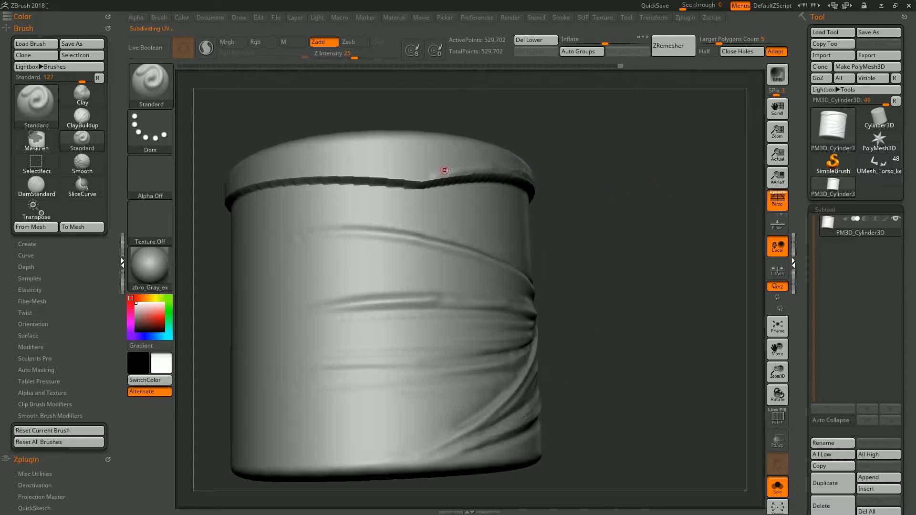
ctrl+right_drag(467, 166, 671, 196)
key(shift+f)
key(shift+f)
right_drag(677, 249, 677, 265)
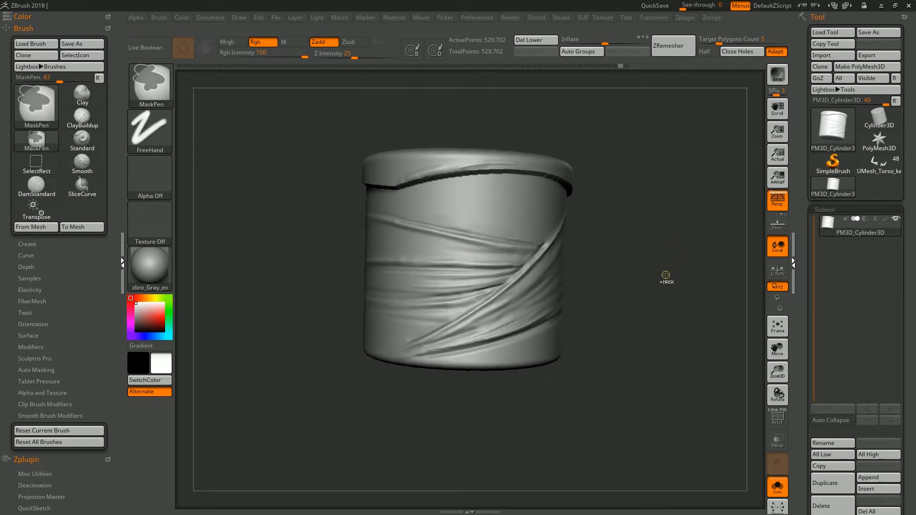
Undo the sculpting, subdivision and enlargement of the top band to return to the plain sliced cylinder with its polygroups
key(ctrl+z)
key(ctrl+z)
key(ctrl+z)
key(ctrl+z)
key(ctrl+z)
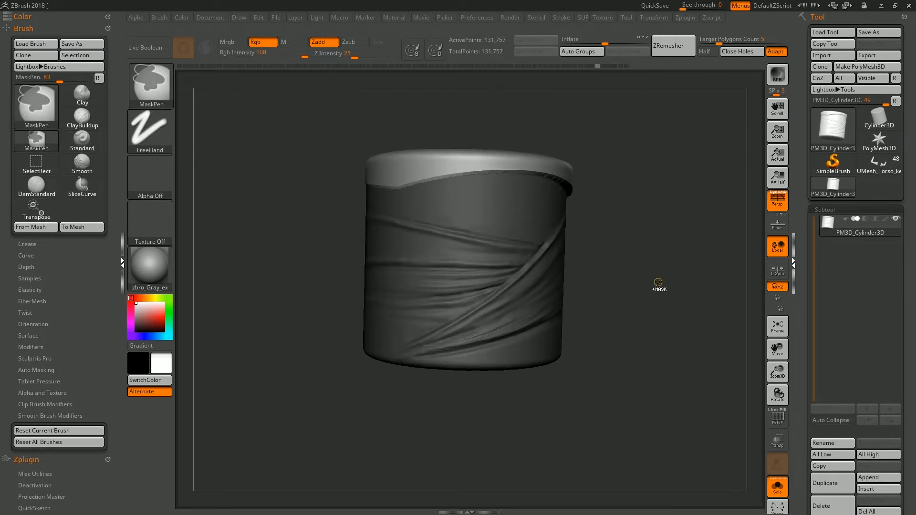
key(shift+f)
mouse_move(655, 299)
right_down()
mouse_move(667, 298)
mouse_move(662, 309)
mouse_move(688, 296)
right_up()
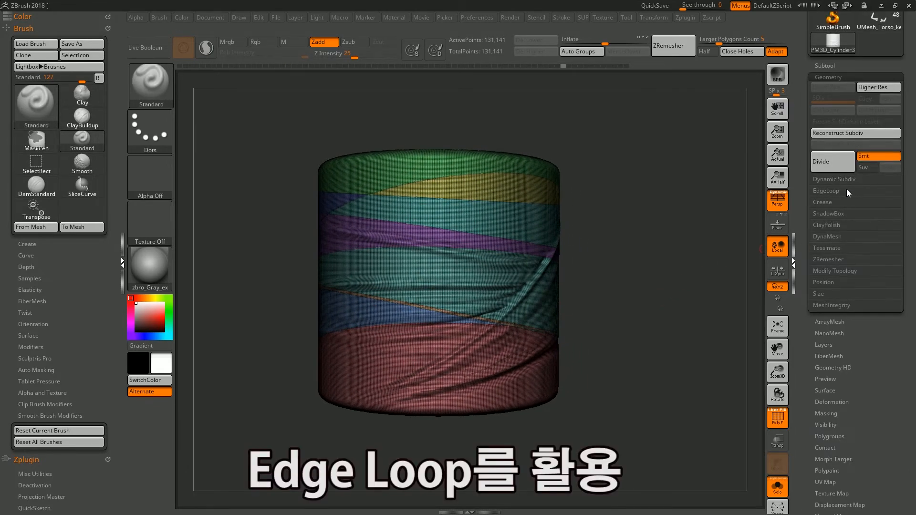
Apply Panel Loops to the cylinder's polygroups with a thickness of 0.02057 and inspect the panels up close
click(848, 190)
key(shift+f)
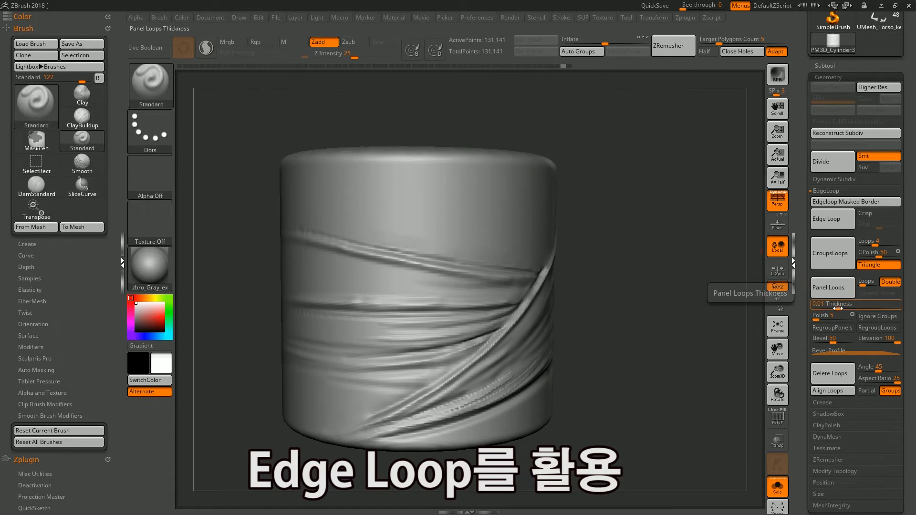
drag(839, 308, 842, 308)
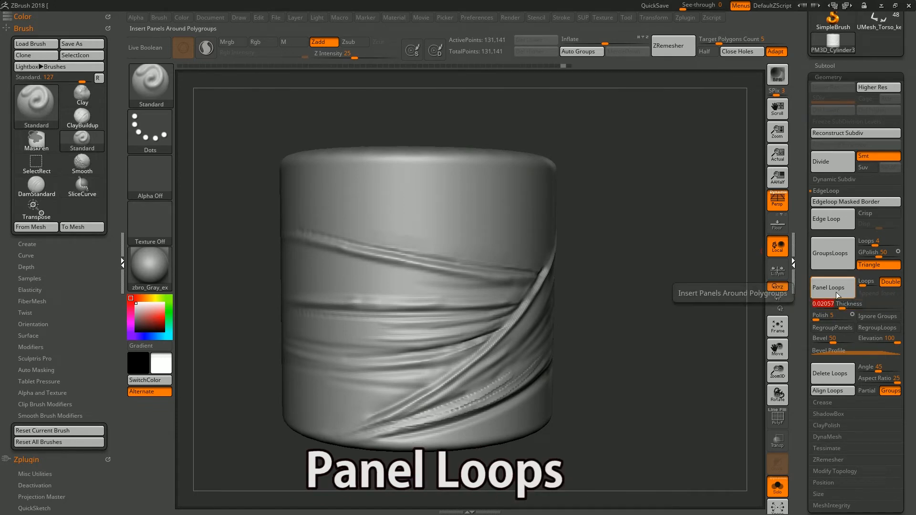
click(834, 288)
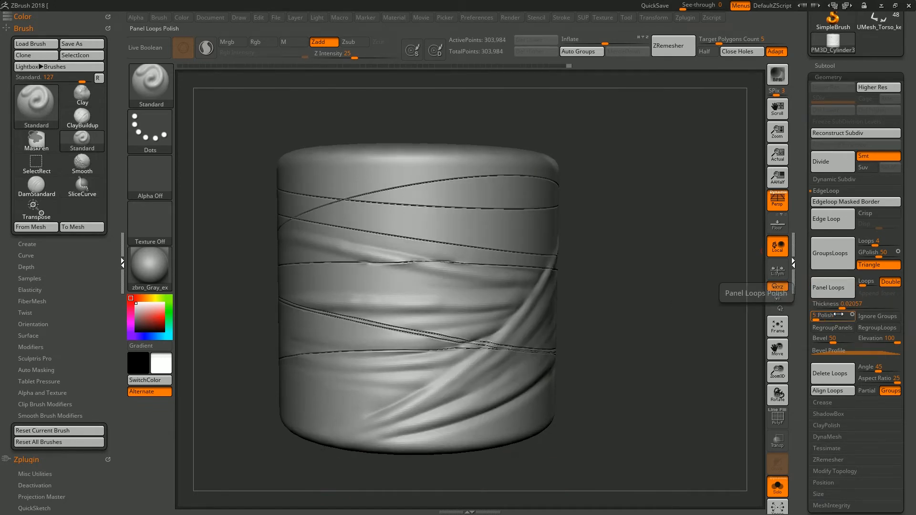
alt+drag(606, 282, 622, 301)
key(shift+f)
key(f)
key(shift+f)
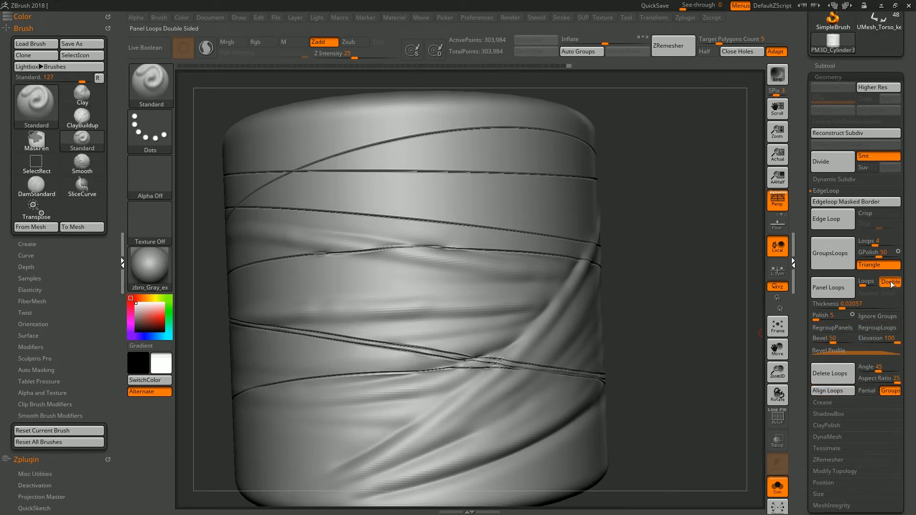
Mask everything except the top band and sculpt short raised strokes along its lower edge
drag(710, 330, 671, 347)
key(shift+f)
key(shift+f)
drag(679, 316, 666, 364)
key(w)
key(shift+f)
key(shift+f)
ctrl+click(477, 188)
drag(501, 185, 549, 180)
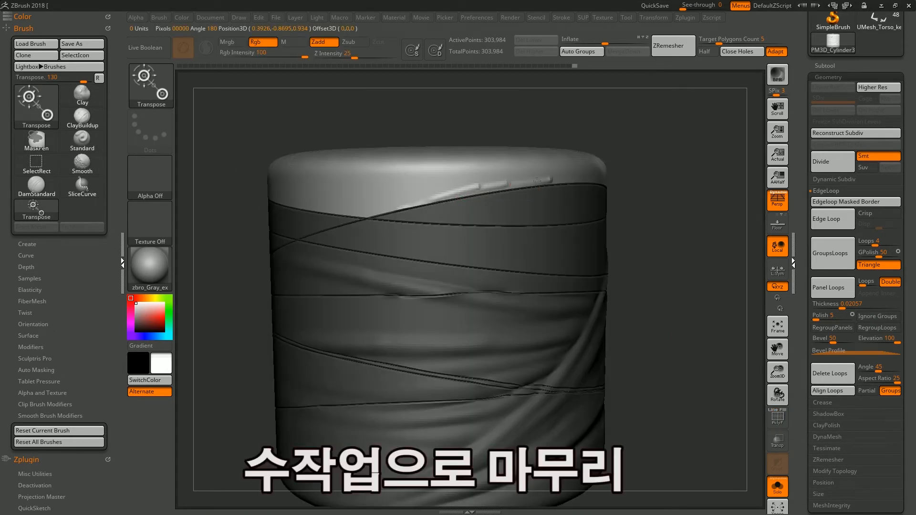
drag(662, 176, 532, 182)
drag(361, 265, 387, 230)
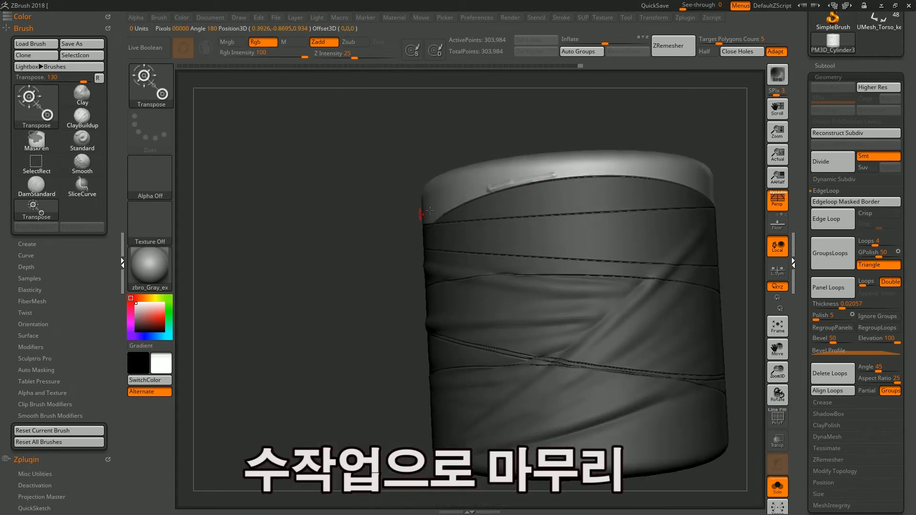
drag(712, 173, 664, 225)
Check the polygroup colours on the cylinder and invert the mask to protect the top band
key(w)
key(q)
drag(636, 182, 644, 164)
key(shift+f)
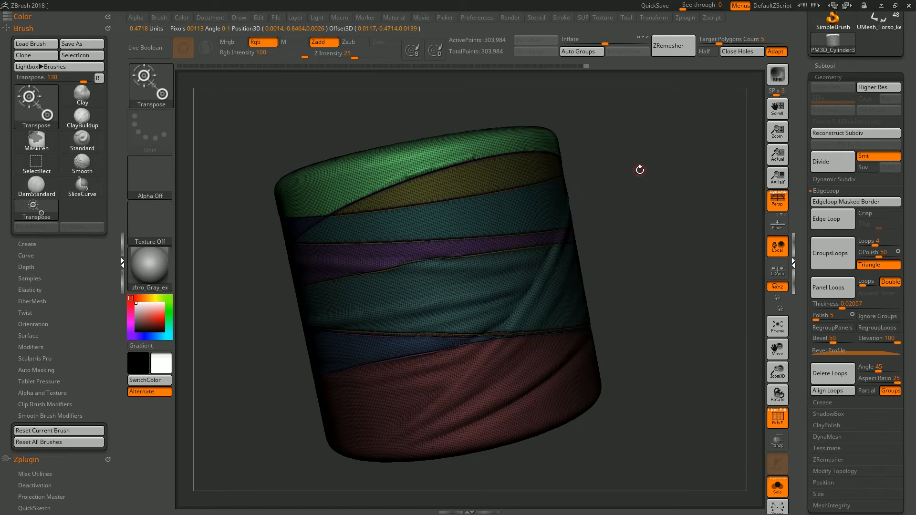
key(shift+f)
ctrl+click(634, 181)
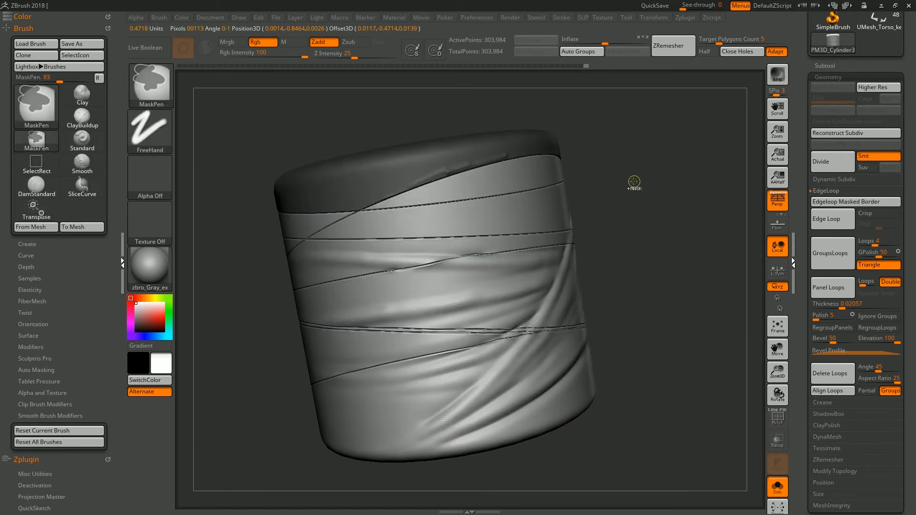
Isolate the second and third bands from the top in turn with masks, and rescale them slightly with the gizmo
key(w)
ctrl+click(514, 178)
drag(526, 173, 525, 177)
key(q)
drag(642, 179, 597, 191)
key(w)
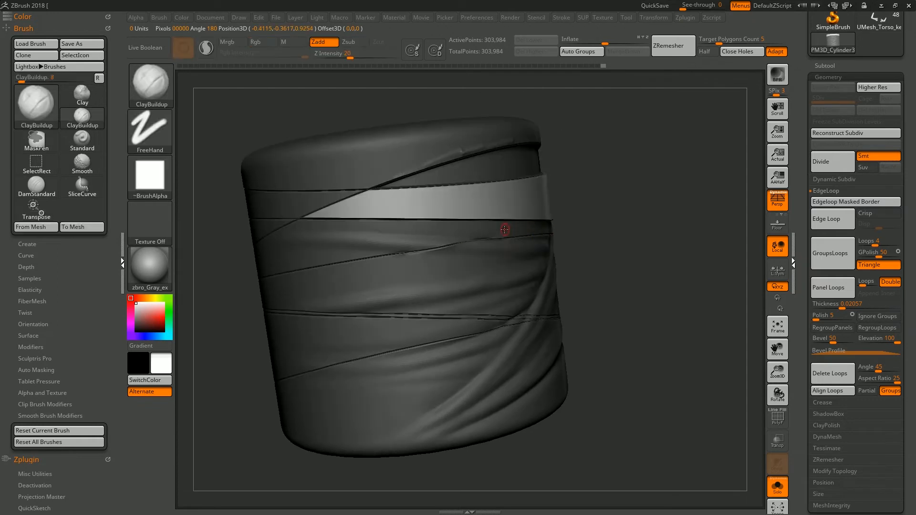
Isolate the narrow fourth band from the top with a mask and adjust its scale with the gizmo
key(w)
ctrl+click(474, 230)
drag(471, 236, 466, 237)
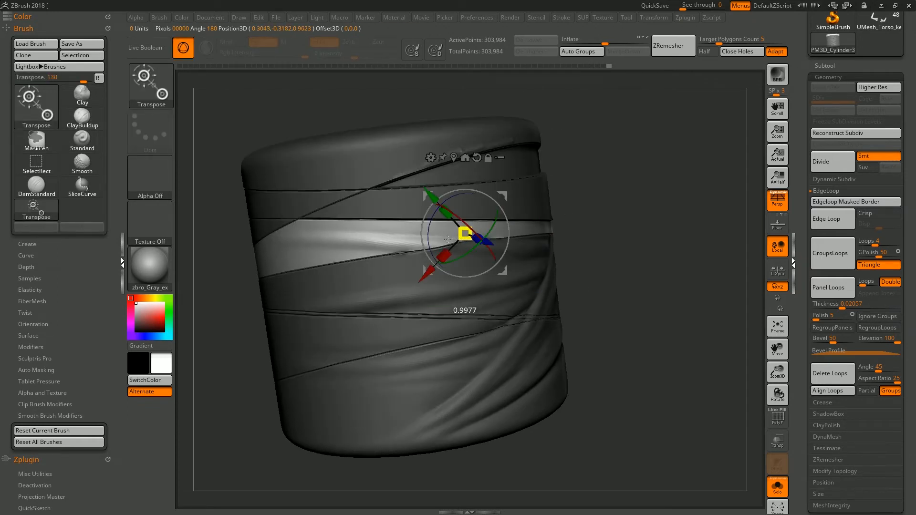
drag(438, 243, 471, 234)
drag(649, 206, 616, 188)
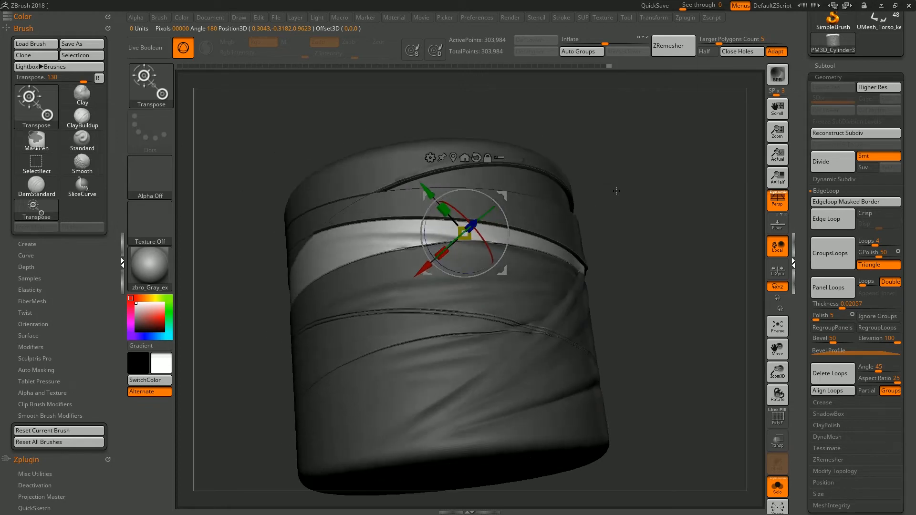
Check the polygroups, isolate the wide middle band with a mask, and enlarge it so it overlaps its neighbours
key(shift+f)
drag(630, 236, 666, 255)
key(shift+f)
mouse_move(606, 251)
mouse_down()
mouse_move(624, 255)
mouse_move(637, 240)
mouse_move(616, 243)
mouse_up()
key(shift+f)
key(shift+f)
key(q)
key(w)
ctrl+click(552, 250)
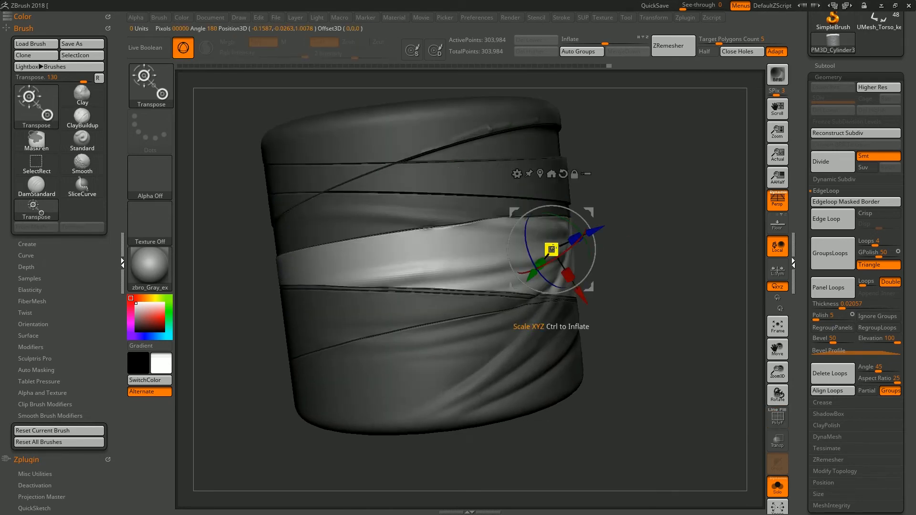
drag(553, 250, 599, 235)
drag(584, 299, 587, 305)
Rescale the two lowest bands in turn with isolating masks, and clear the mask
drag(642, 297, 457, 287)
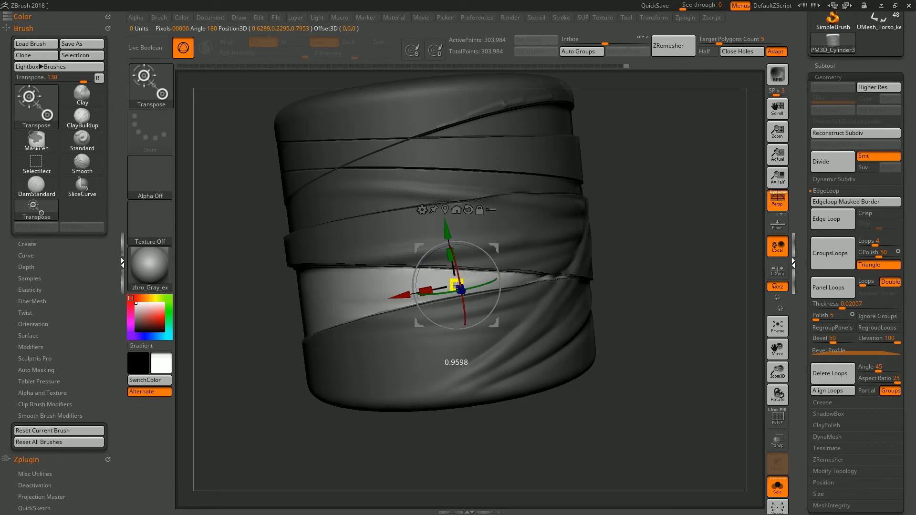
ctrl+click(578, 326)
drag(577, 326, 579, 333)
alt+drag(639, 257, 657, 220)
ctrl+drag(656, 280, 671, 322)
Examine the stepped bands around the cylinder with the polygroup colours on and off
mouse_move(595, 234)
mouse_down()
mouse_move(614, 230)
mouse_move(606, 253)
mouse_move(625, 229)
mouse_up()
key(q)
key(shift+f)
key(shift+f)
key(shift+f)
key(shift+f)
mouse_move(619, 187)
mouse_down()
mouse_move(640, 186)
mouse_move(631, 207)
mouse_move(630, 198)
mouse_up()
key(shift+f)
key(shift+f)
Isolate the top band with a mask and sculpt wrinkles along its lower edge with the Standard brush
key(w)
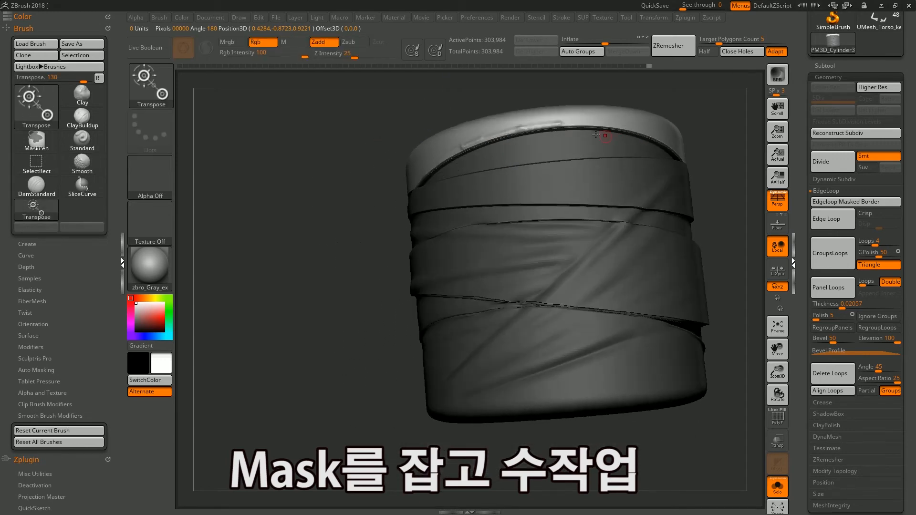
shift+drag(584, 128, 567, 126)
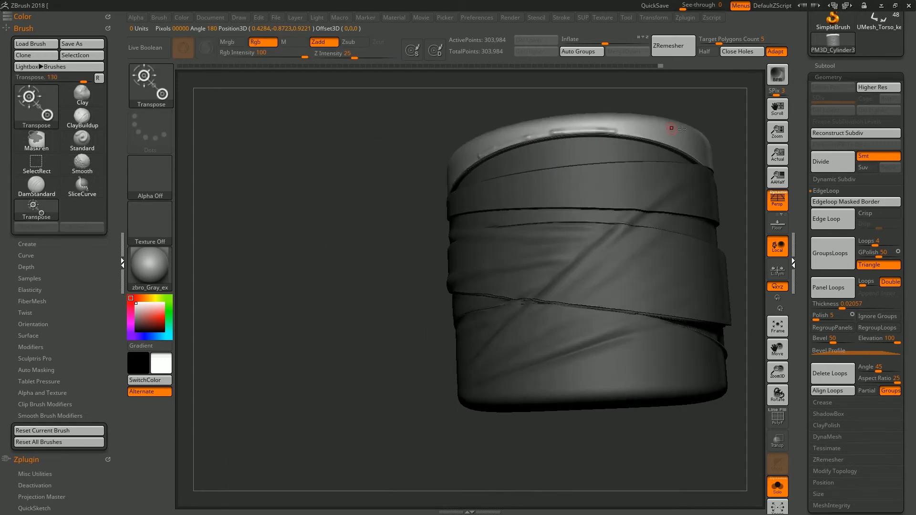
mouse_move(671, 127)
right_down()
mouse_move(560, 133)
mouse_move(743, 138)
right_up()
ctrl+drag(572, 129, 446, 135)
right_drag(644, 137, 731, 139)
mouse_move(475, 125)
ctrl+mouse_down()
mouse_move(395, 150)
mouse_move(420, 131)
ctrl+mouse_up()
key(q)
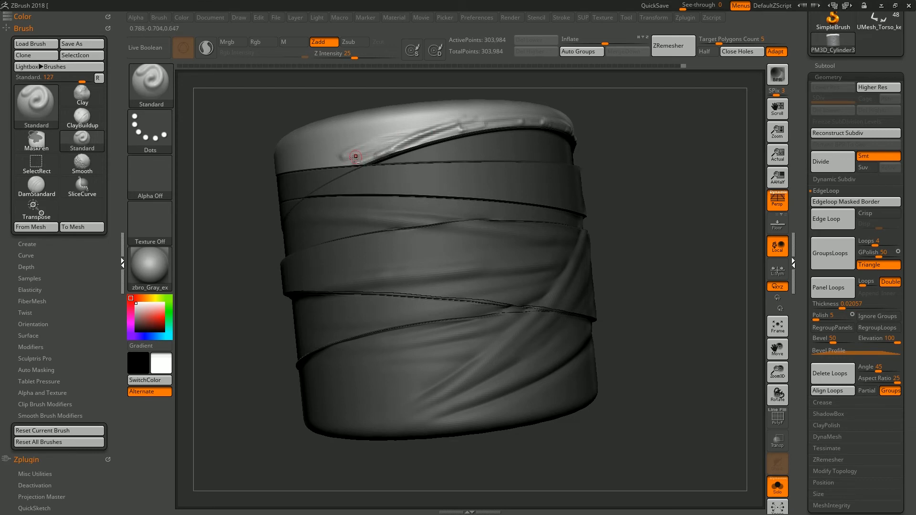
Smooth the raised band edges below the wrinkled top band with the Smooth brush
shift+drag(534, 196, 519, 195)
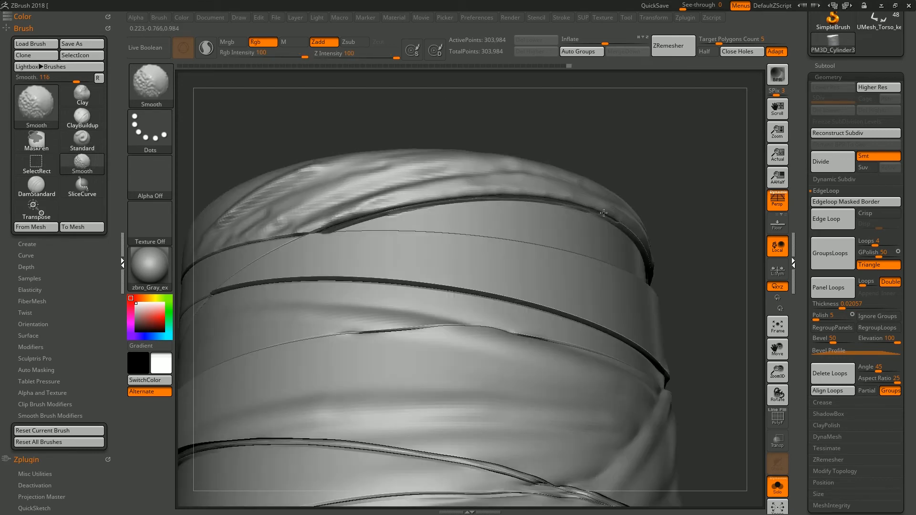
mouse_move(706, 224)
right_down()
mouse_move(714, 278)
mouse_move(682, 264)
mouse_move(651, 266)
right_up()
key(shift+f)
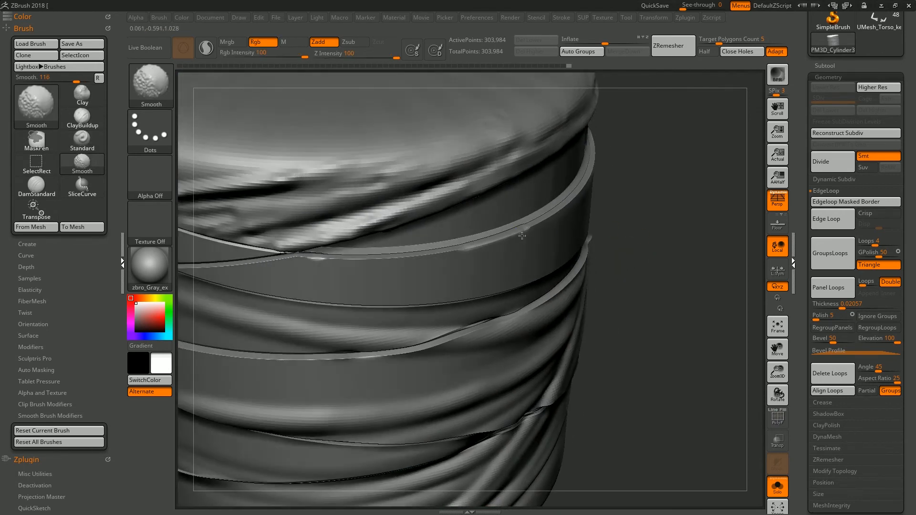
shift+drag(522, 235, 538, 221)
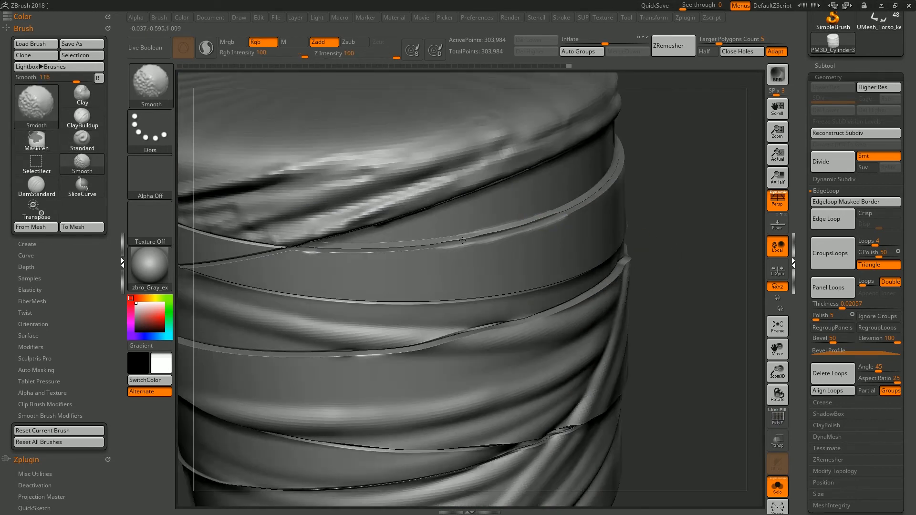
Open the Deformation settings and find the polish options for the cylinder
scroll(915, 223, down, 3)
scroll(891, 201, down, 7)
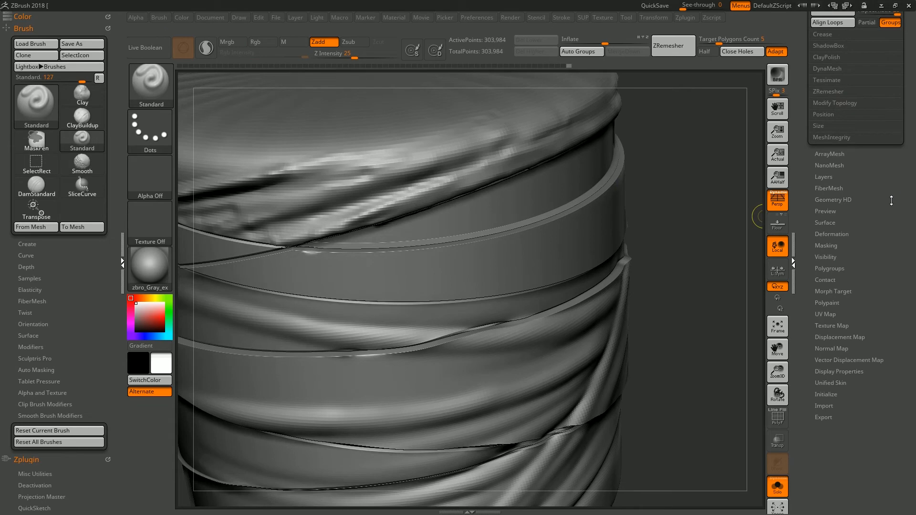
click(865, 233)
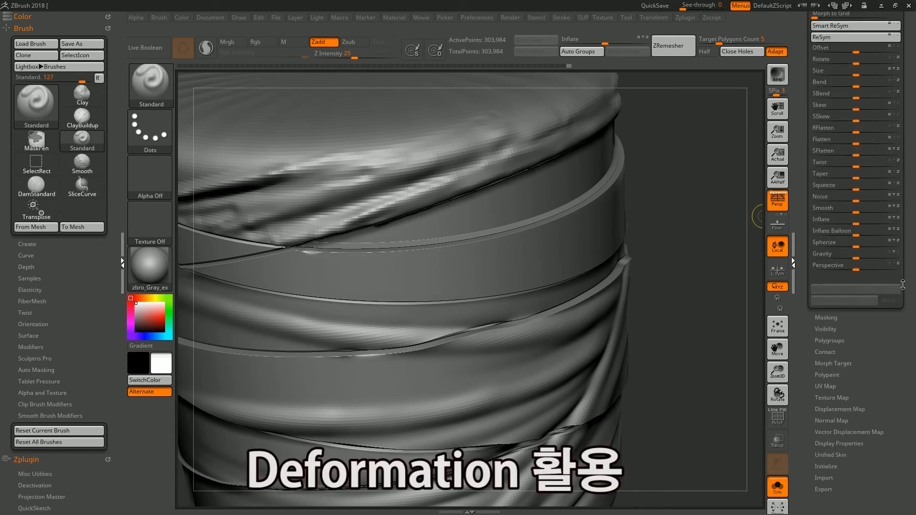
drag(914, 260, 914, 293)
mouse_move(699, 269)
alt+mouse_down()
mouse_move(665, 272)
mouse_move(659, 302)
alt+mouse_up()
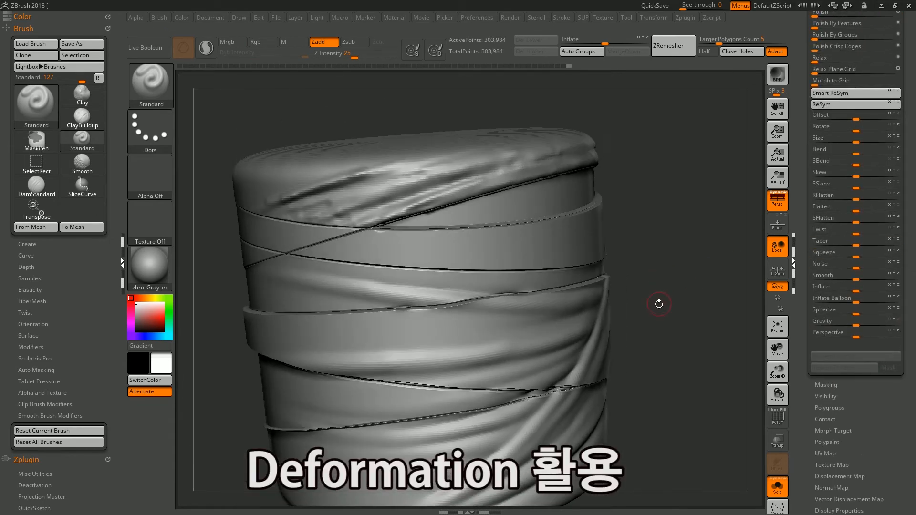
drag(908, 139, 909, 246)
alt+drag(679, 282, 699, 263)
Try a light Polish By Features on the cylinder, undo it, and check the polygroups
drag(816, 134, 829, 135)
drag(685, 204, 702, 275)
key(ctrl+z)
key(shift+f)
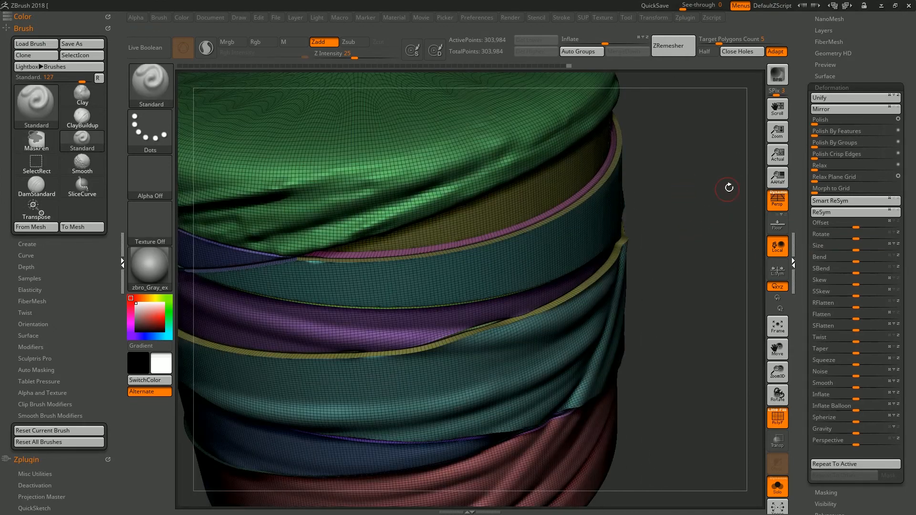
key(shift+f)
Try Polish By Features at 78 on the cylinder and undo it
drag(819, 136, 879, 136)
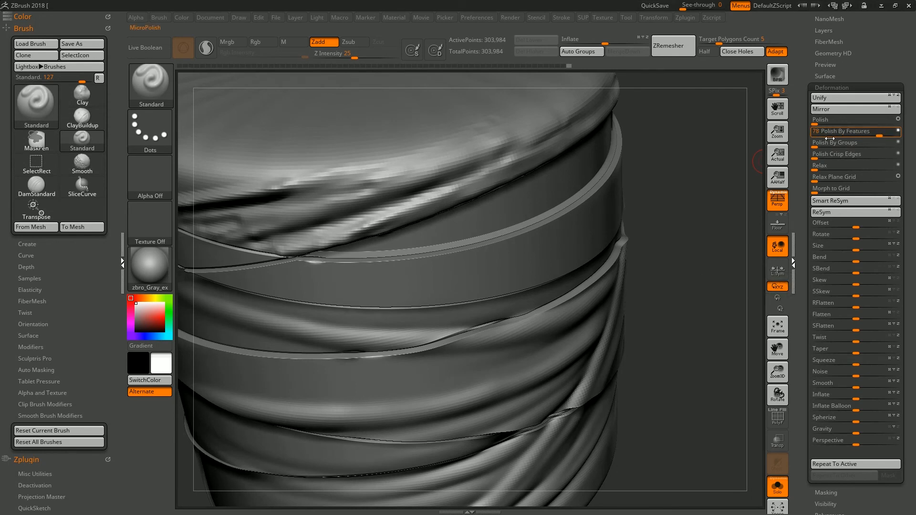
mouse_move(673, 214)
mouse_down()
mouse_move(676, 182)
mouse_move(677, 212)
mouse_up()
key(ctrl+z)
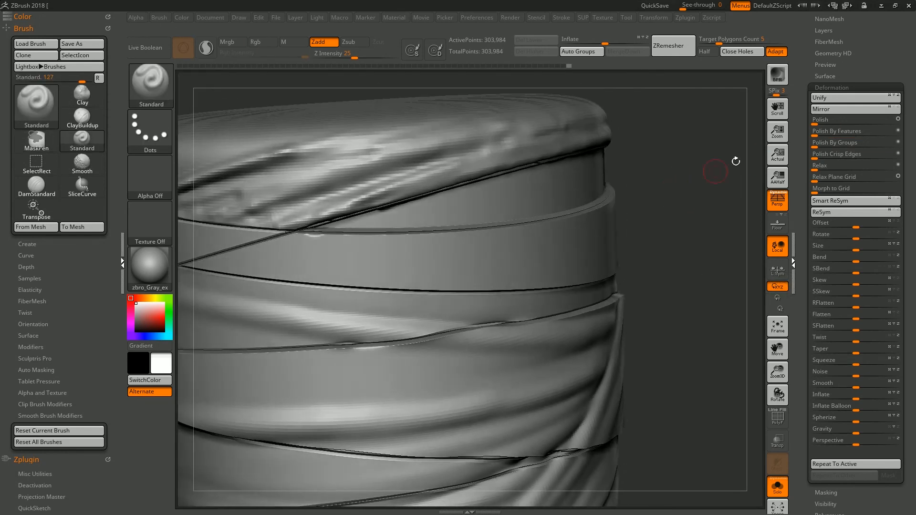
key(ctrl+z)
Switch Polish By Features to its open-circle mode, try it at 55, and reapply it more strongly to the whole cylinder
click(897, 130)
drag(815, 135, 859, 135)
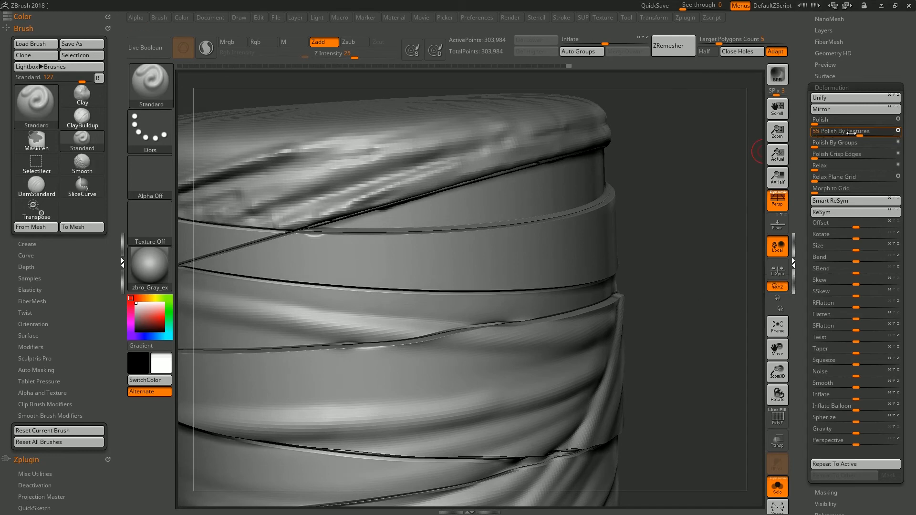
drag(674, 220, 696, 167)
key(ctrl+z)
drag(824, 136, 873, 134)
drag(696, 205, 700, 236)
click(823, 145)
drag(710, 194, 716, 222)
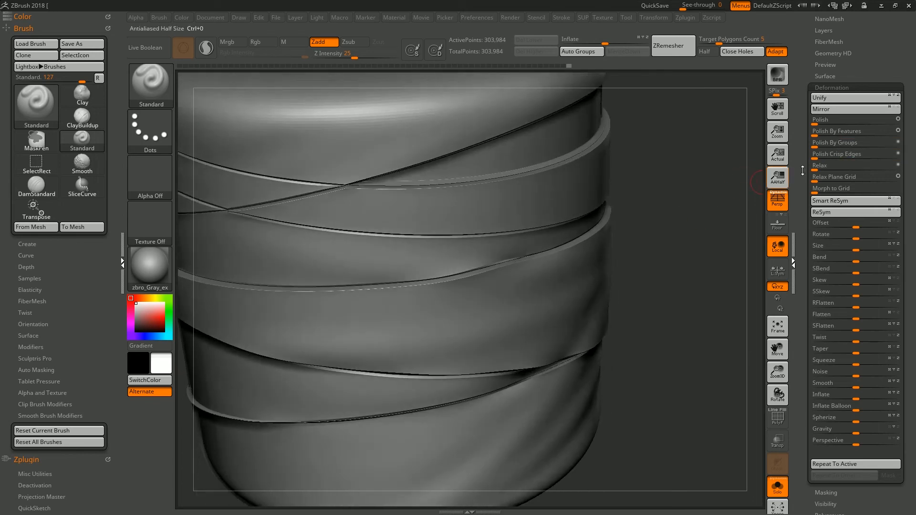
Apply the Smooth deformation twice at high strength to soften the bands across the cylinder
drag(906, 178, 906, 131)
alt+drag(689, 225, 693, 212)
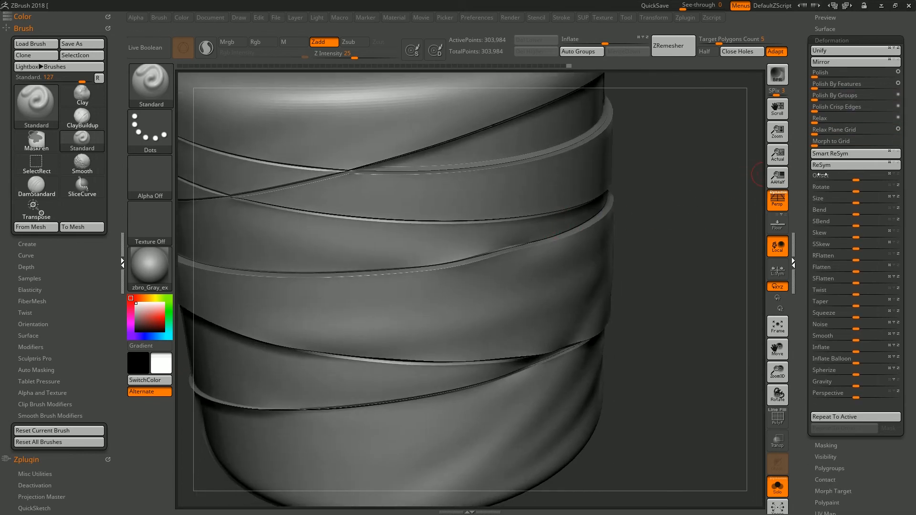
drag(907, 273, 910, 237)
drag(855, 304, 894, 304)
drag(663, 323, 673, 329)
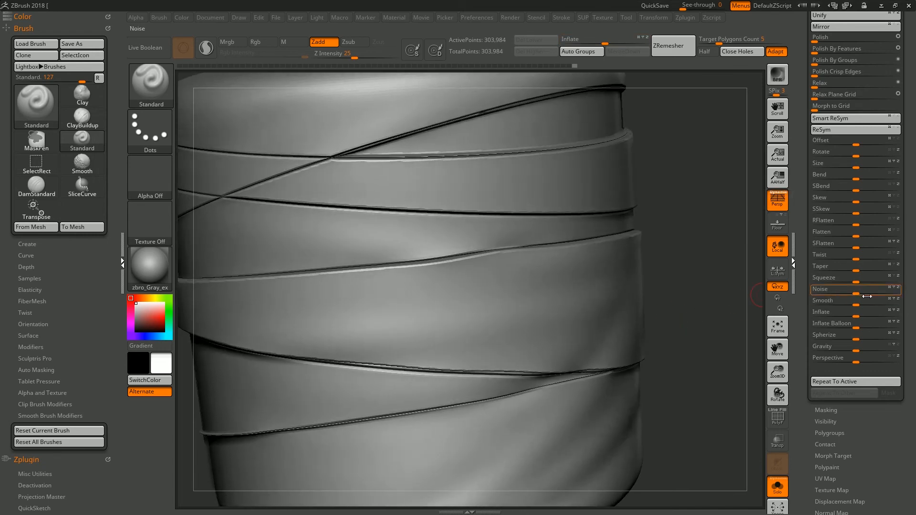
drag(859, 305, 903, 304)
drag(689, 330, 491, 71)
Subdivide the cylinder once and soften the grooves between the lower bands with the Smooth brush
key(shift+f)
key(shift+f)
key(shift+f)
key(shift+f)
key(ctrl+d)
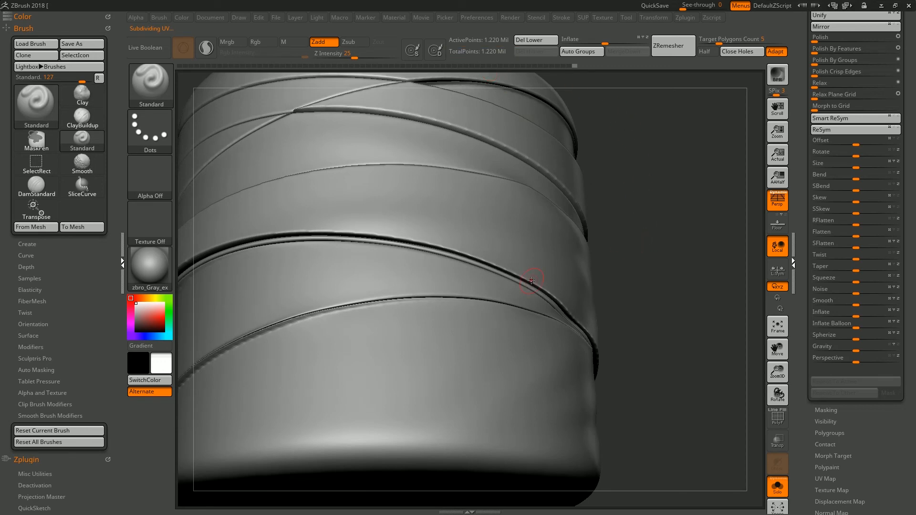
key(shift)
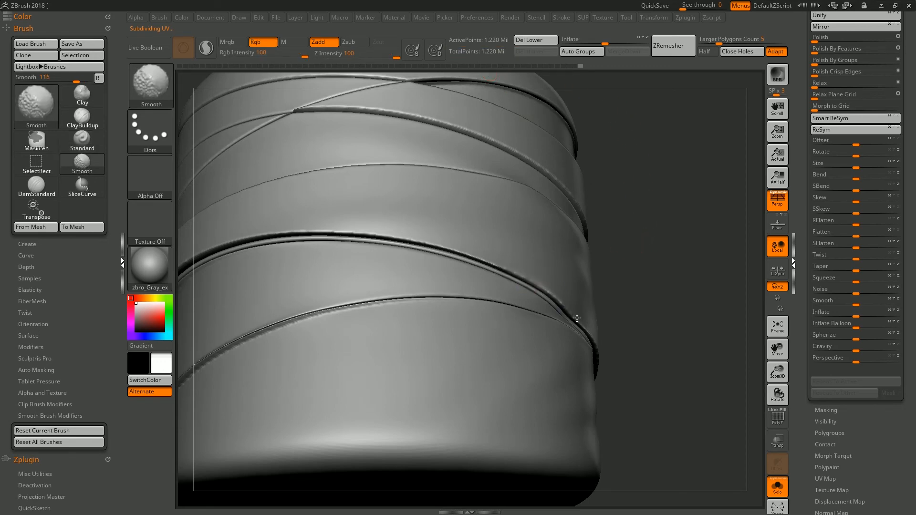
mouse_move(671, 255)
mouse_down()
mouse_move(687, 282)
mouse_move(646, 243)
mouse_move(646, 262)
mouse_move(527, 258)
mouse_up()
key(shift)
mouse_move(596, 267)
mouse_down()
mouse_move(628, 199)
mouse_move(618, 231)
mouse_move(671, 234)
mouse_move(661, 249)
mouse_move(661, 215)
mouse_up()
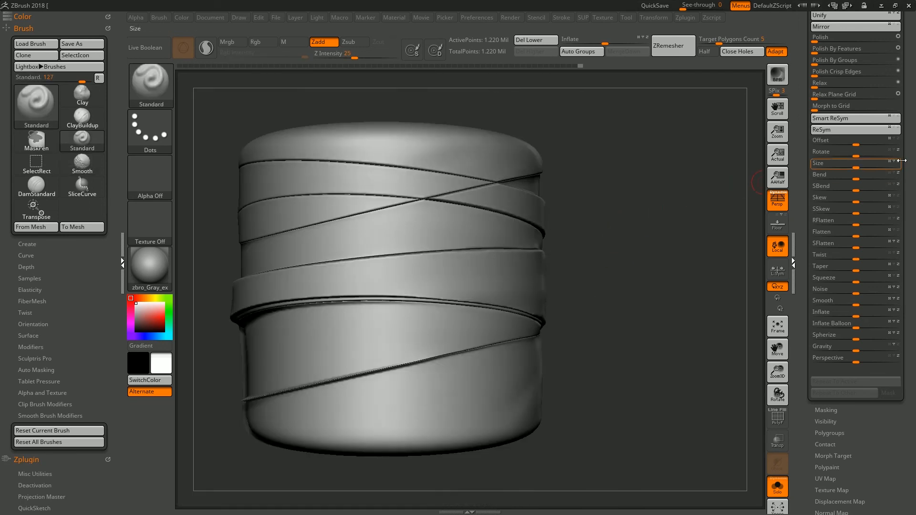
Examine the smoothed bandage bands up close and from further away
drag(908, 145, 910, 188)
drag(663, 228, 659, 259)
key(shift)
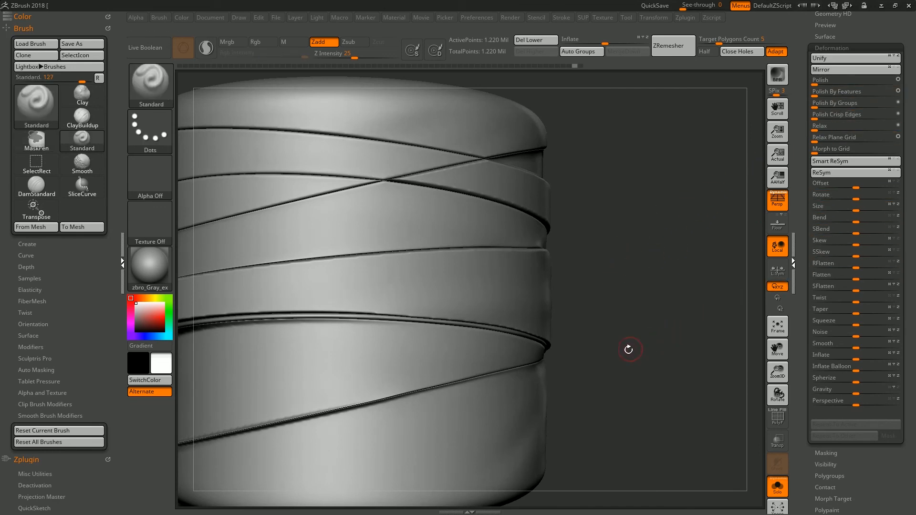
drag(638, 367, 669, 329)
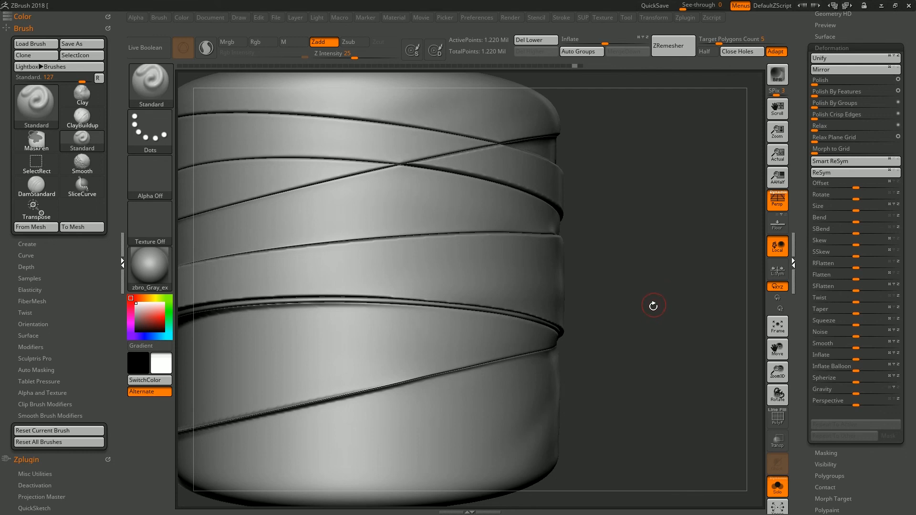
drag(615, 271, 613, 238)
mouse_move(649, 263)
mouse_down()
mouse_move(697, 258)
mouse_move(686, 248)
mouse_up()
Switch to the UMesh_Torso_key_16 tool and display the complete throne sculpture with all its subtools
drag(909, 95, 909, 359)
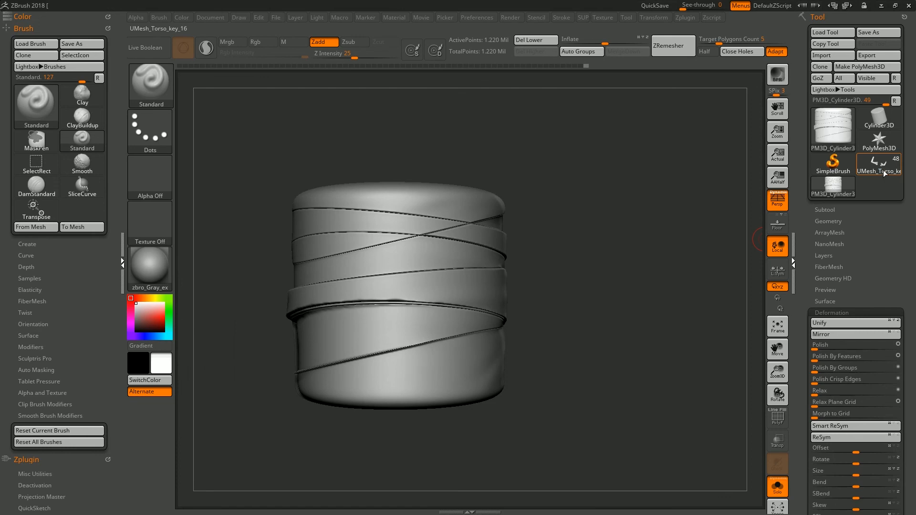
click(884, 172)
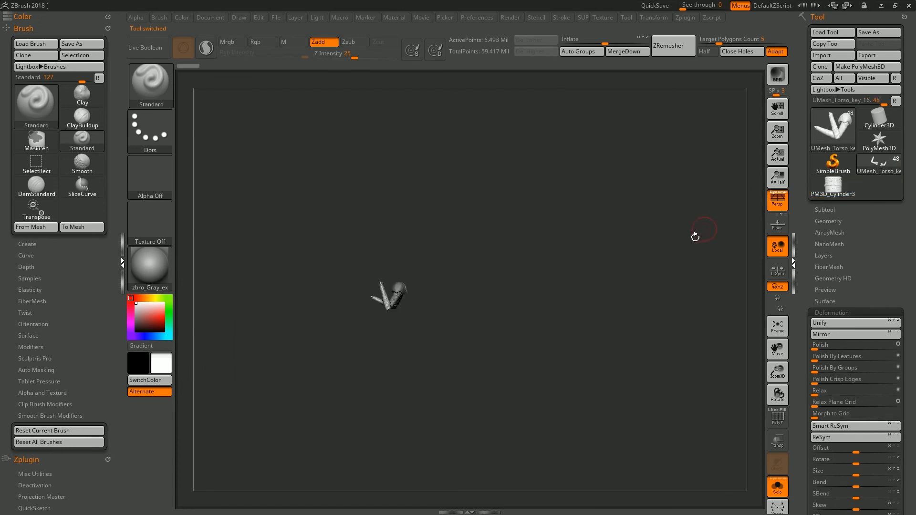
mouse_move(604, 290)
mouse_down()
mouse_move(618, 311)
mouse_move(602, 335)
mouse_up()
mouse_move(677, 297)
mouse_down()
mouse_move(668, 299)
mouse_move(723, 333)
mouse_up()
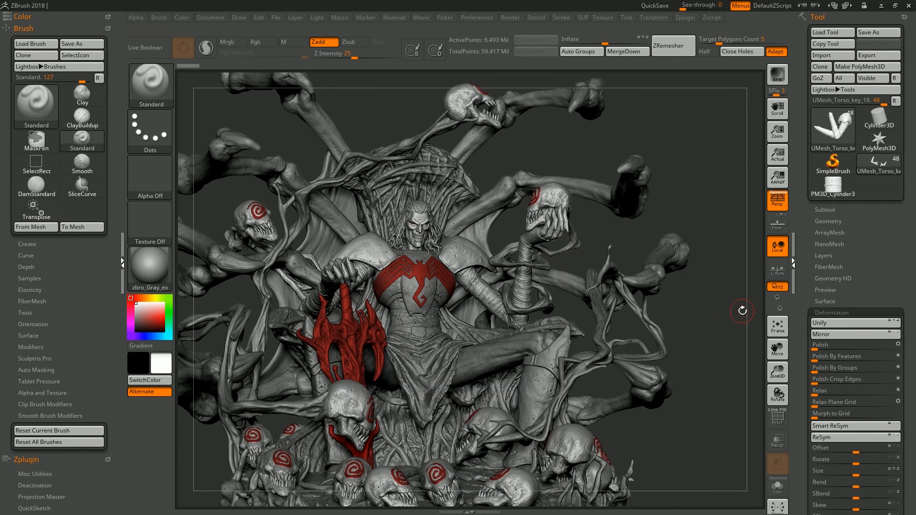